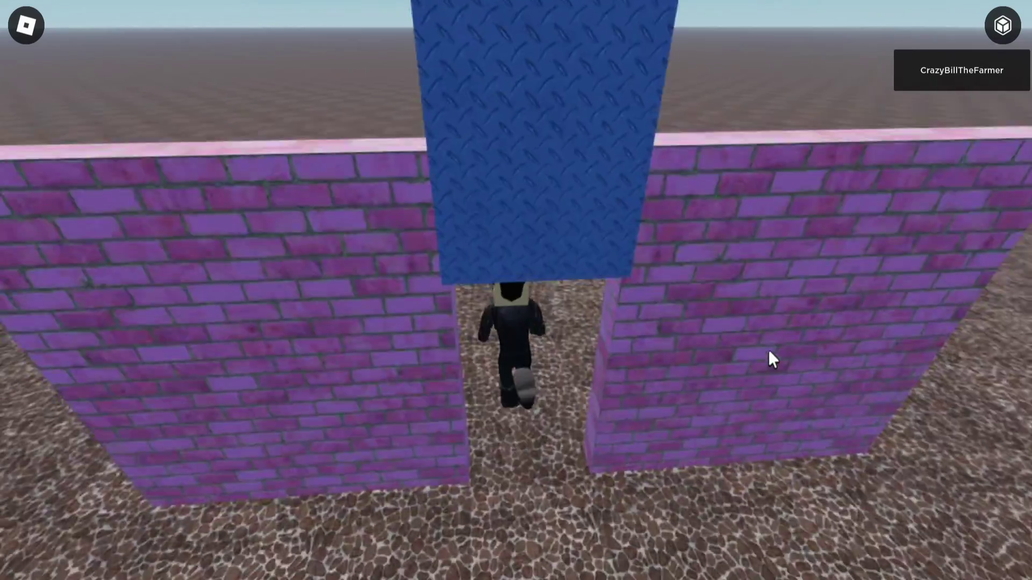
# Walk the avatar up to and through the finished sliding door, viewing it from both sides.
pyautogui.moveTo(768, 349); pyautogui.dragTo(769, 349, button='right')
pyautogui.press('w')
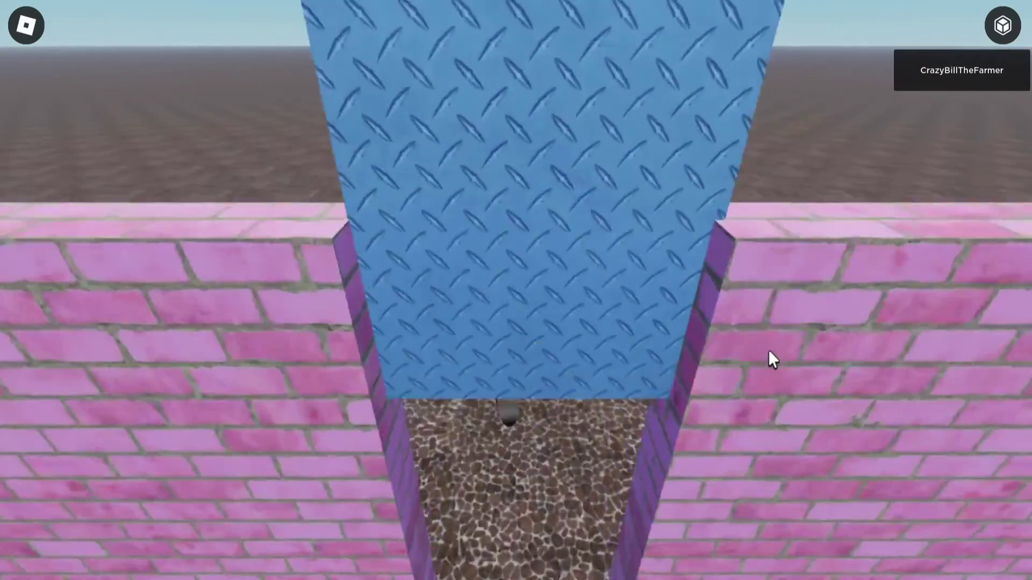
pyautogui.moveTo(769, 350); pyautogui.dragTo(769, 349, button='right')
pyautogui.press('w')
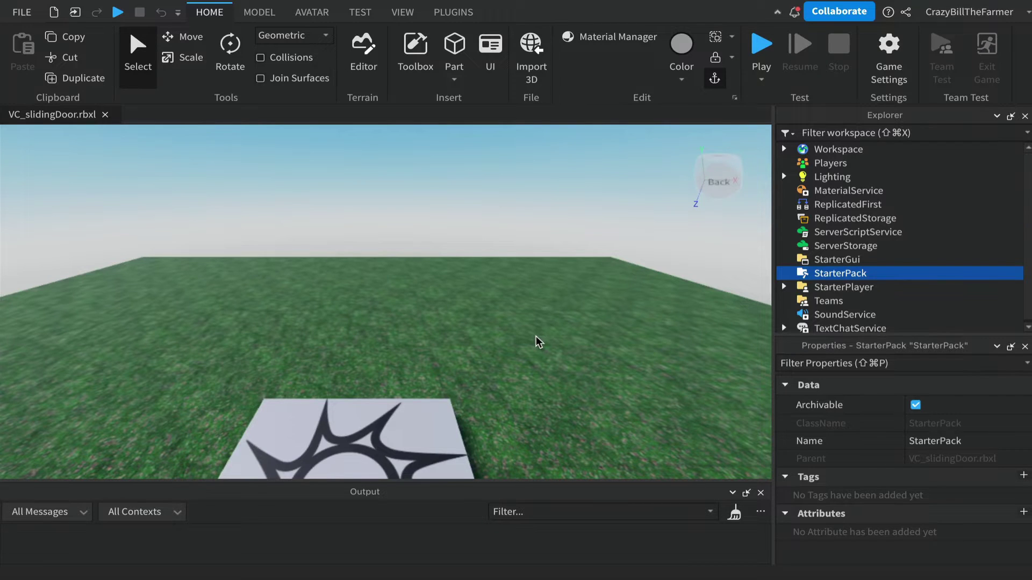
# Tilt and move the Studio camera over the empty VC_slidingDoor.rbxl baseplate.
pyautogui.moveTo(538, 342); pyautogui.dragTo(538, 342, button='right')
pyautogui.press('a')
pyautogui.press('w')
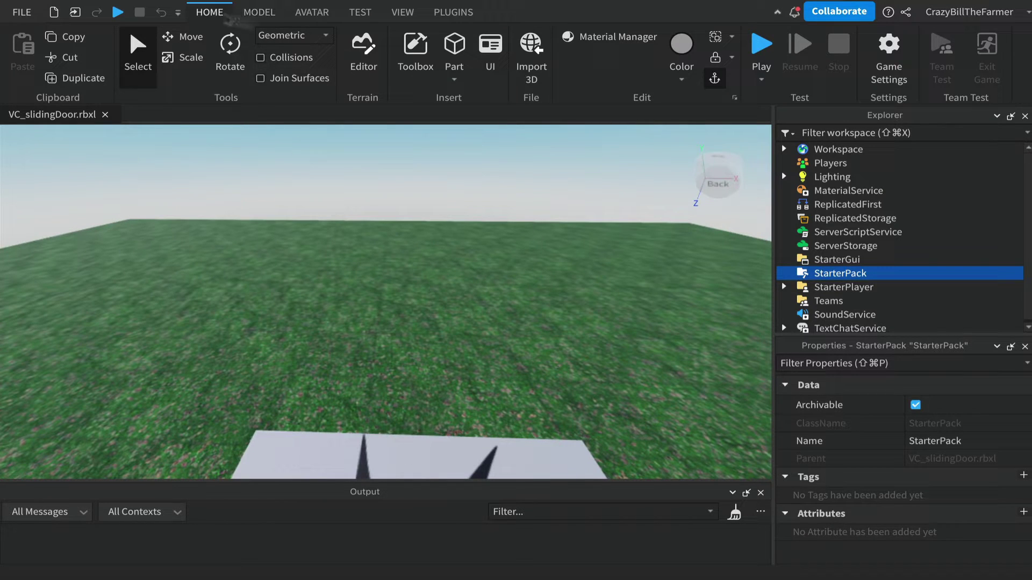
# Insert a new part, name it framePart, and set its Size to 1, 10, 1.
pyautogui.click(454, 54)
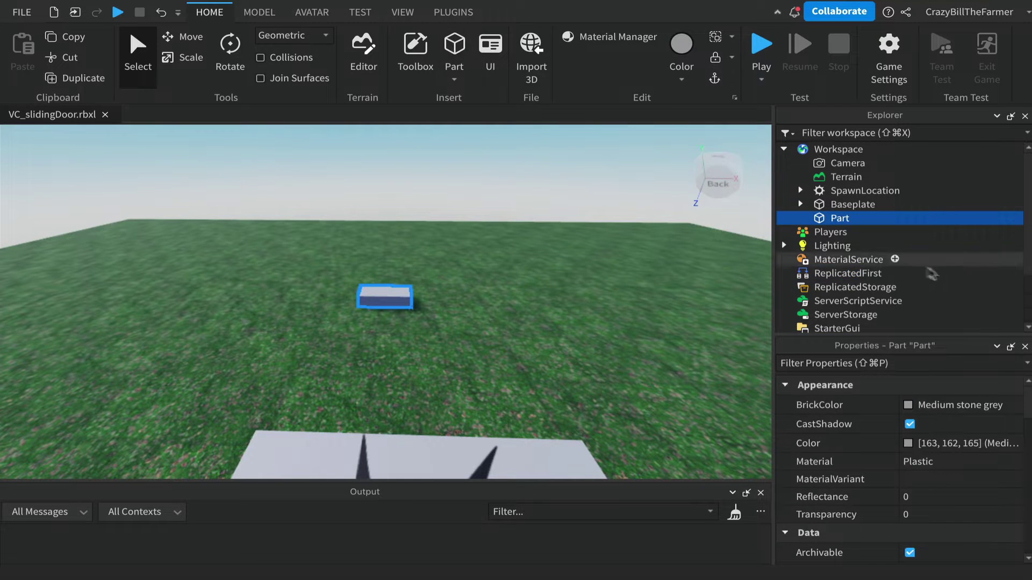
pyautogui.doubleClick(838, 220)
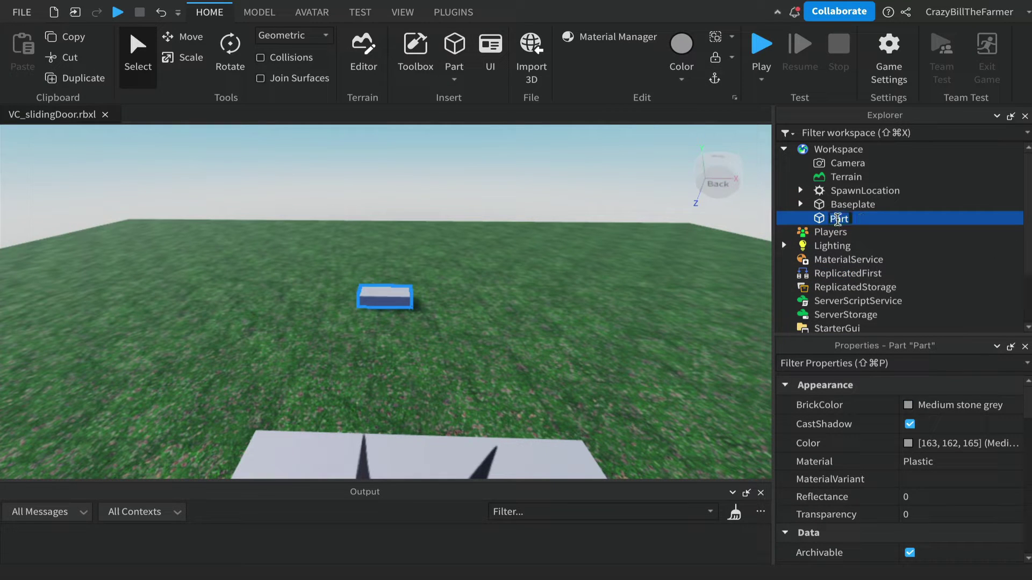
pyautogui.write('framePart')
pyautogui.press('Return')
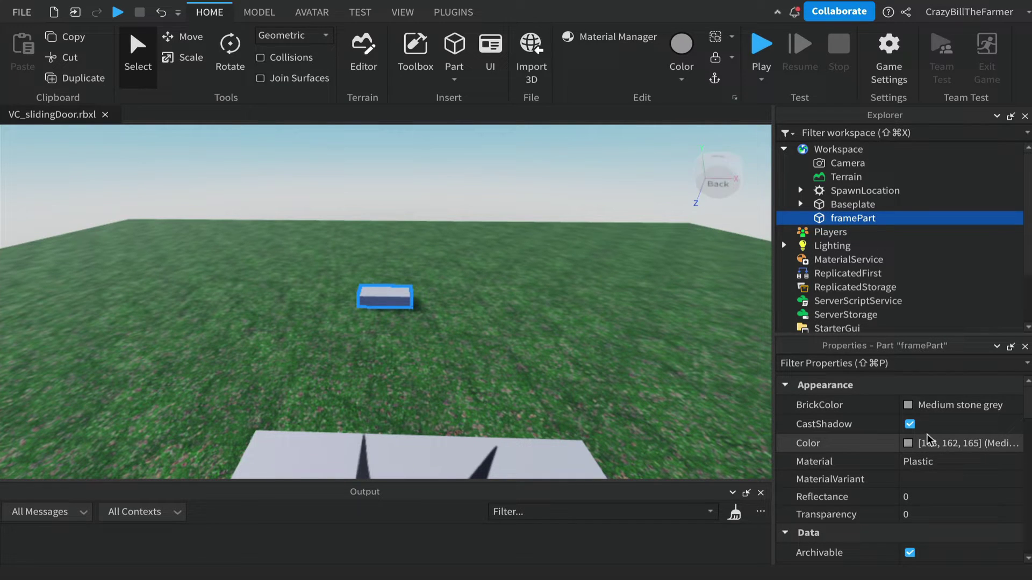
pyautogui.scroll(-5, 929, 439)
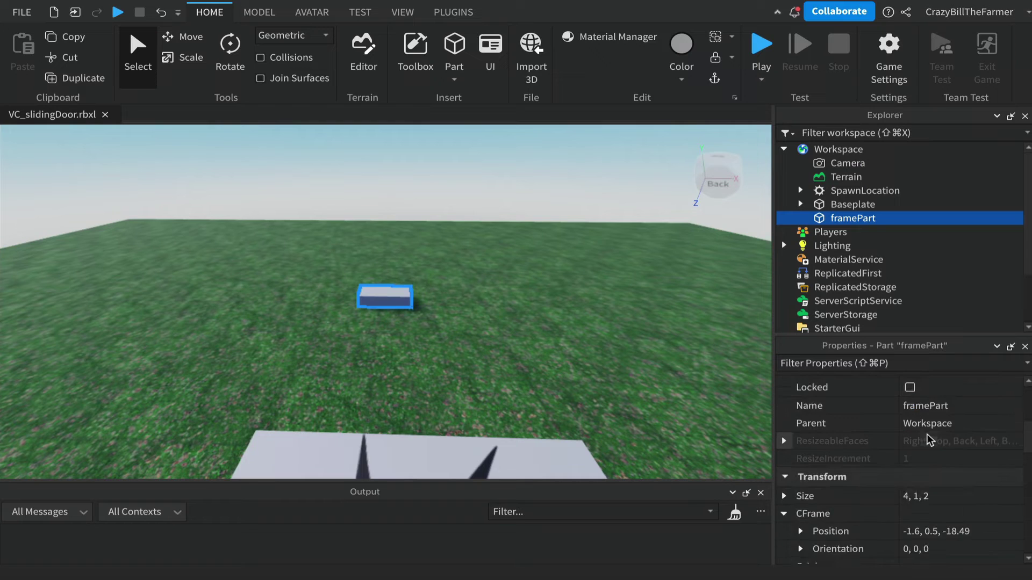
pyautogui.click(957, 497)
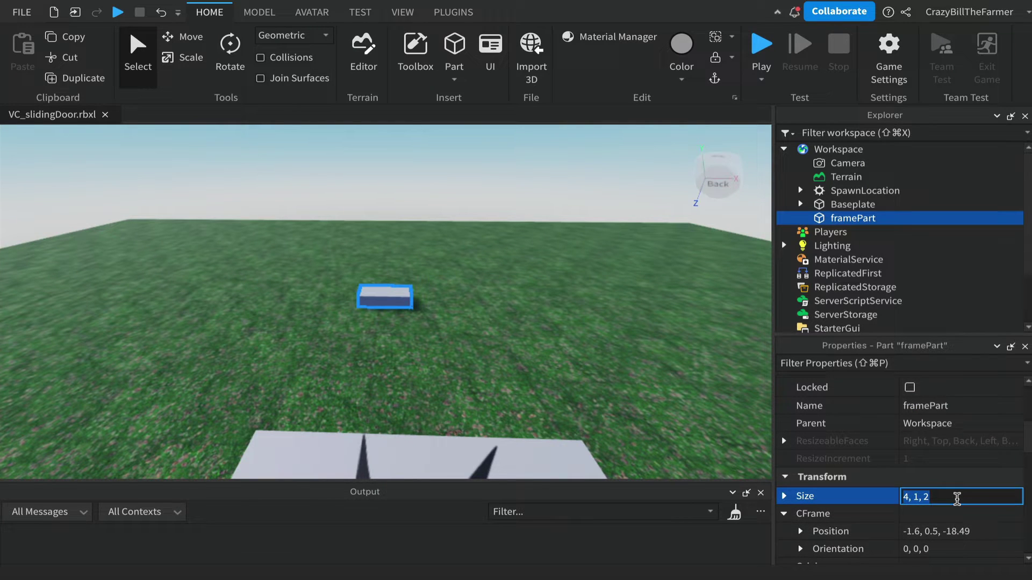
pyautogui.write('1, 10, 1')
pyautogui.press('Return')
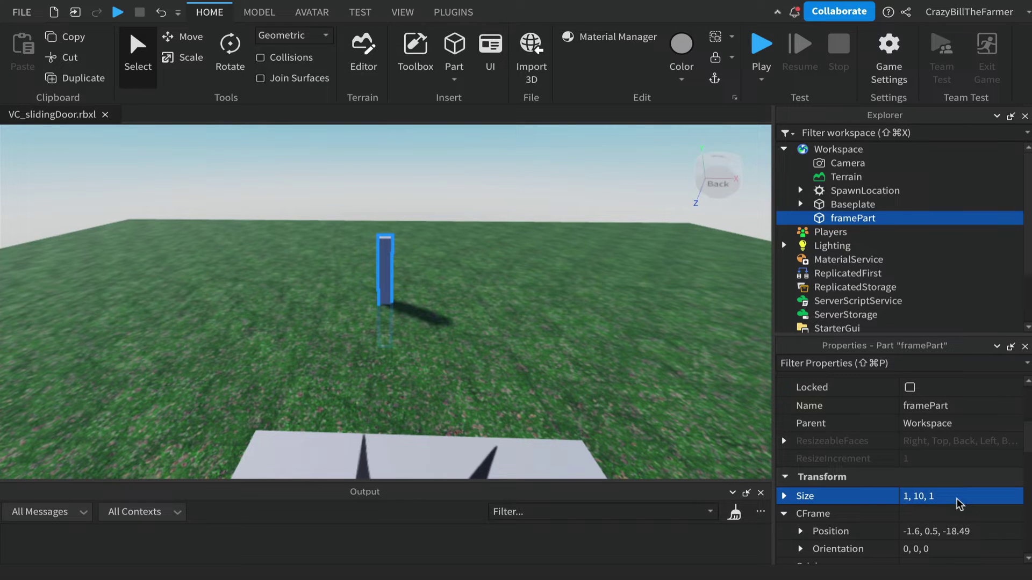
# Raise framePart with the Move tool to stand on the baseplate and anchor it.
pyautogui.click(182, 41)
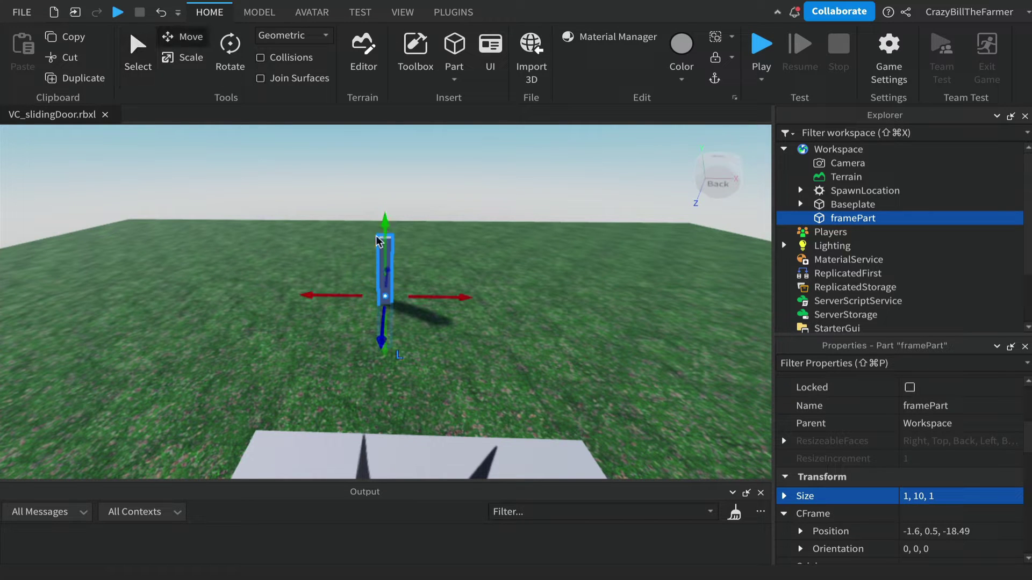
pyautogui.moveTo(385, 230); pyautogui.dragTo(385, 170)
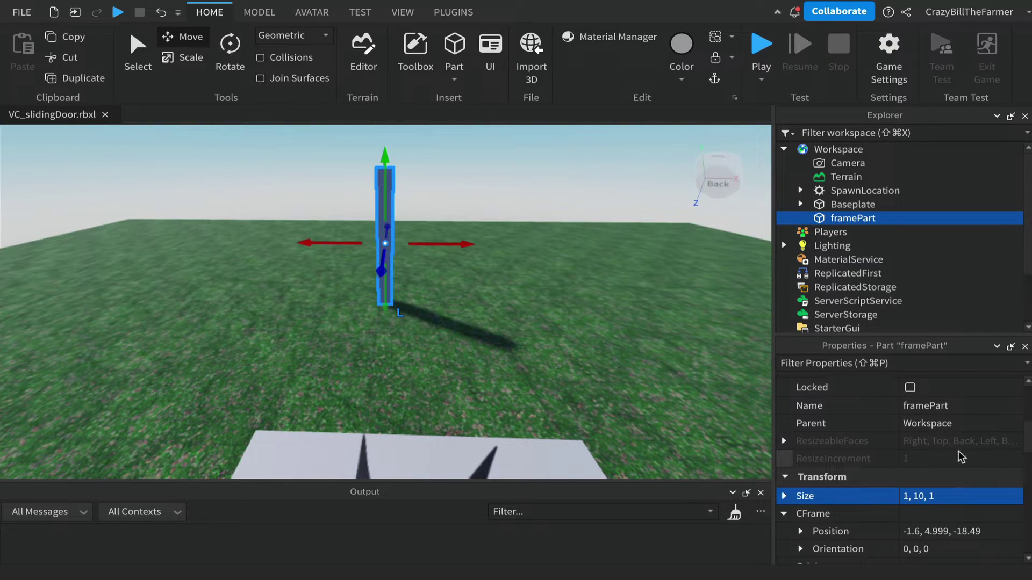
pyautogui.scroll(-3, 956, 454)
pyautogui.scroll(-5, 956, 454)
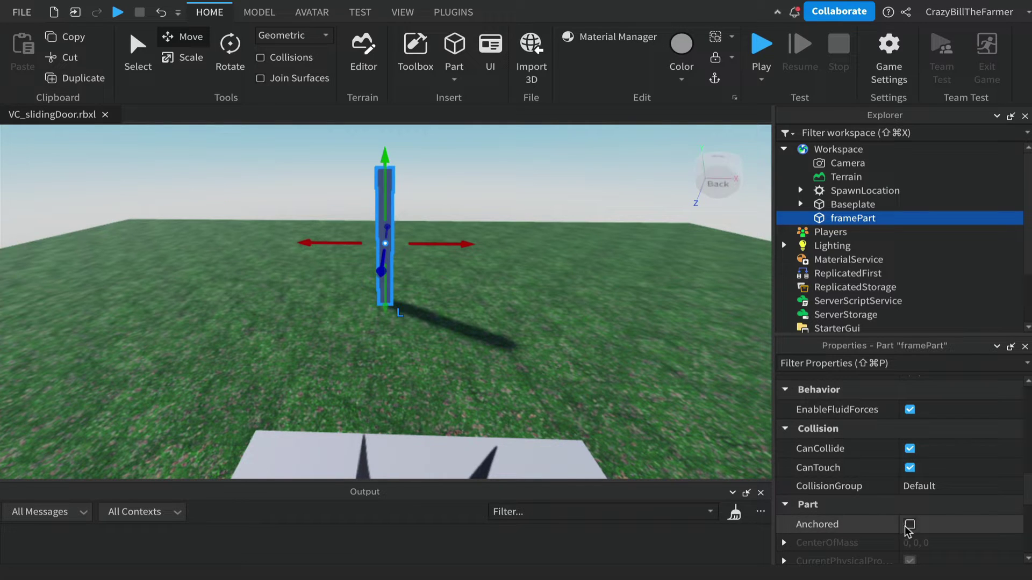
pyautogui.click(910, 525)
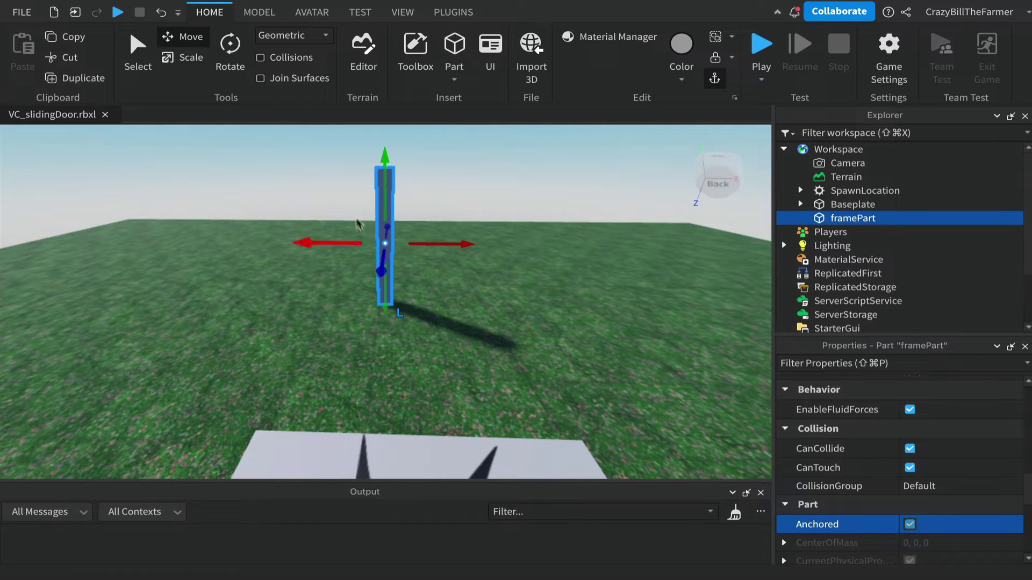
pyautogui.scroll(6, 932, 456)
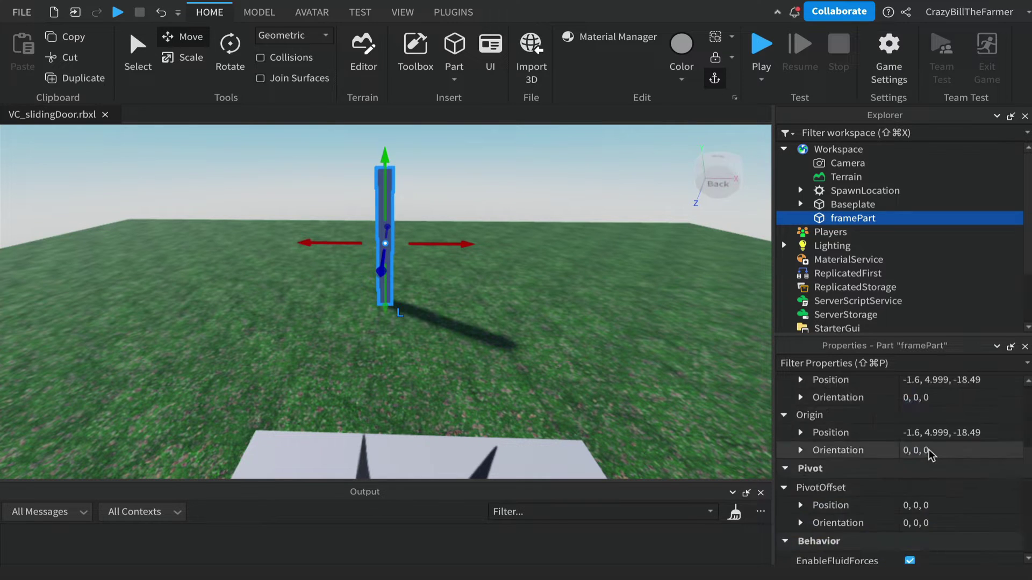
pyautogui.scroll(2, 931, 456)
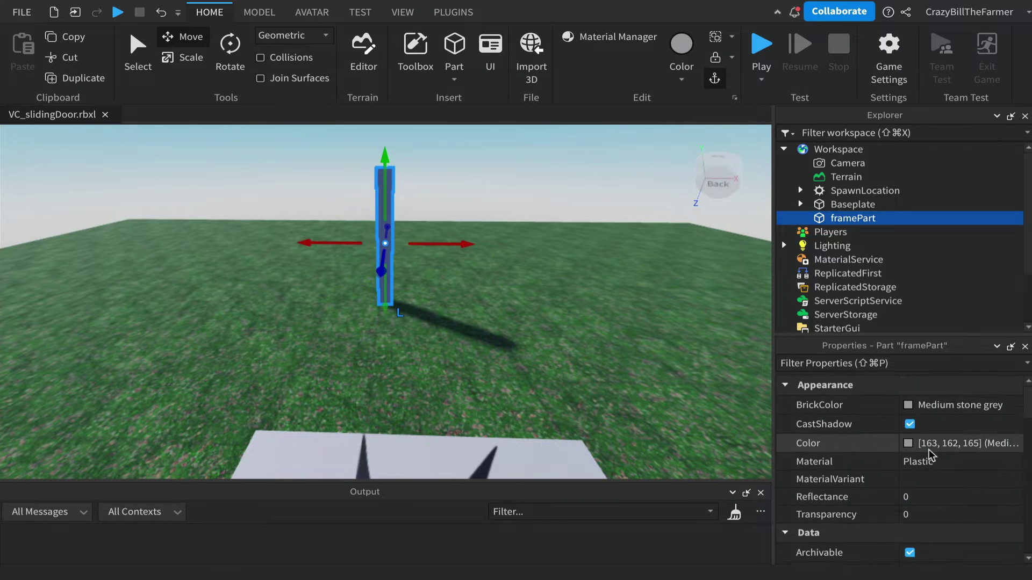
# Set framePart's BrickColor to Sunrise and Material to Brick, then deselect it.
pyautogui.click(908, 407)
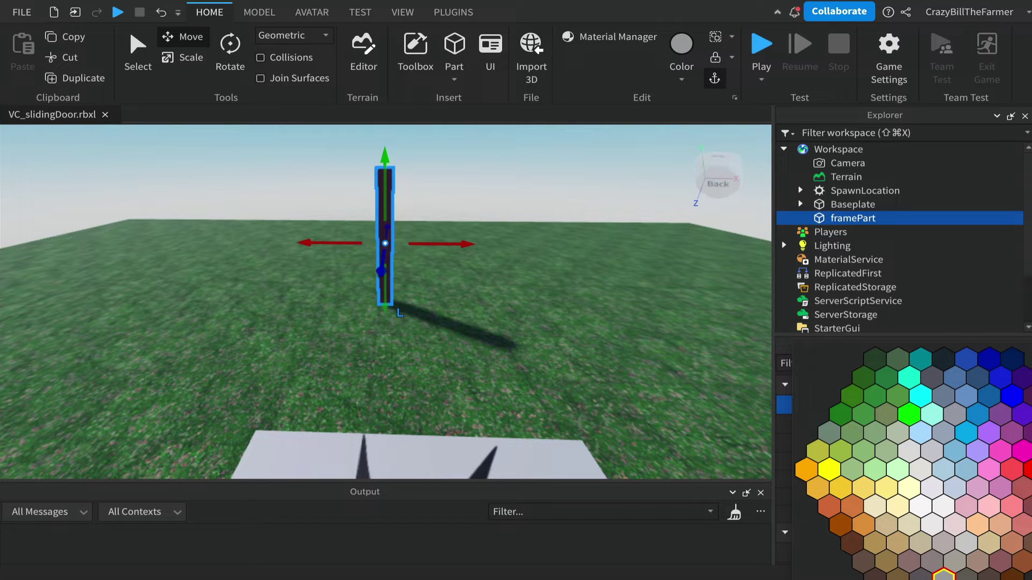
pyautogui.click(1003, 494)
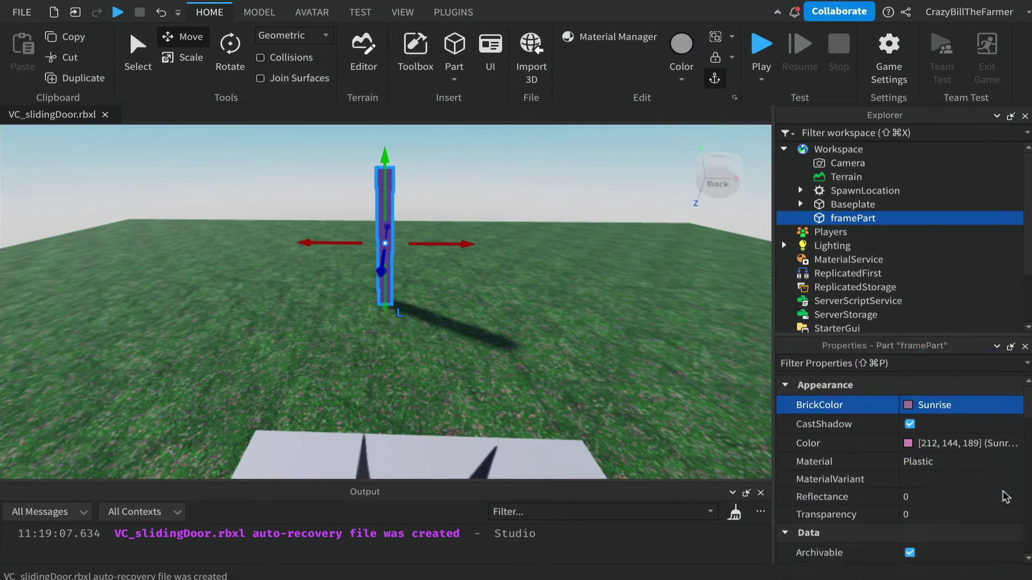
pyautogui.click(992, 464)
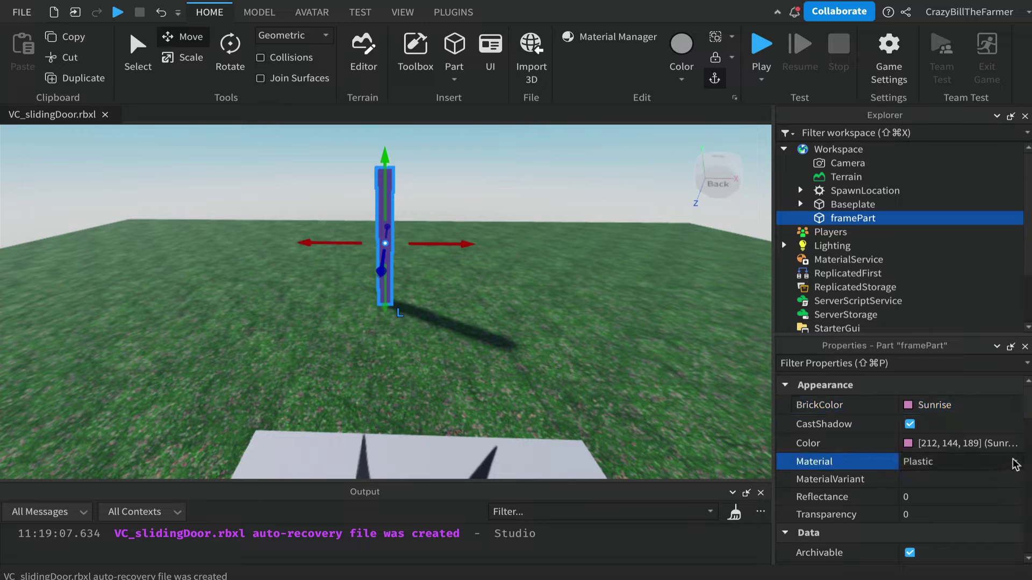
pyautogui.click(1015, 462)
pyautogui.scroll(5, 946, 417)
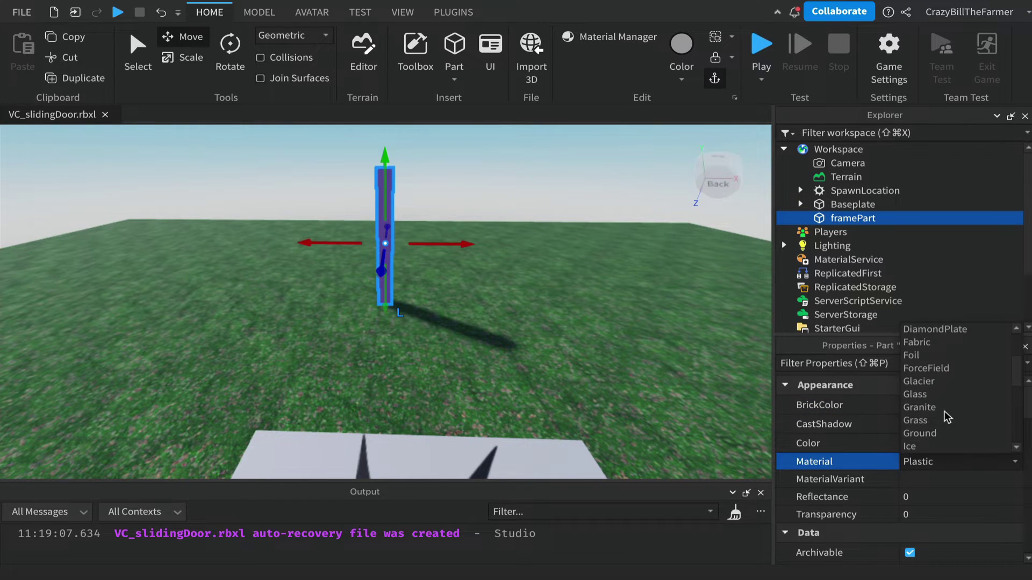
pyautogui.click(921, 356)
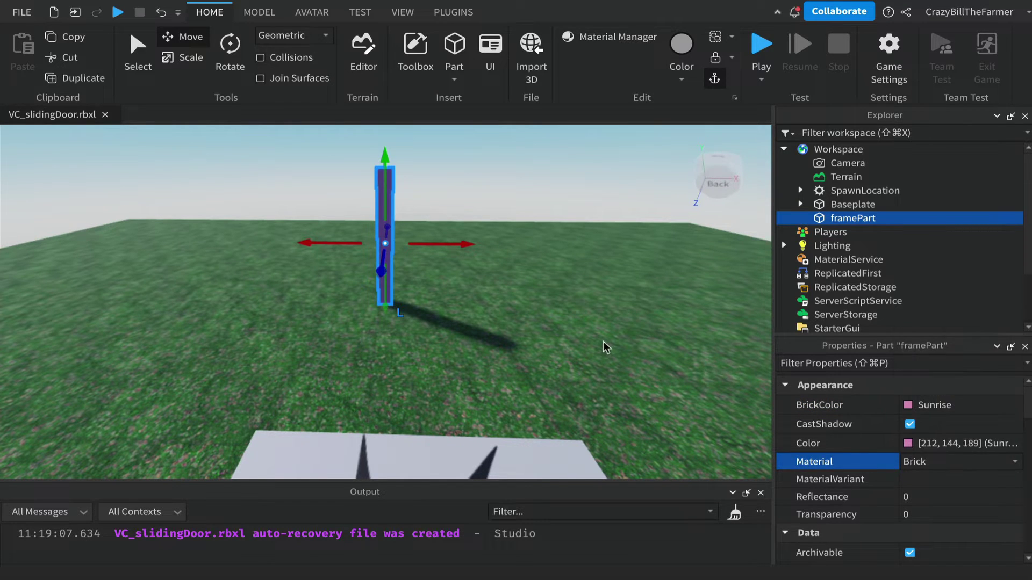
pyautogui.click(419, 334)
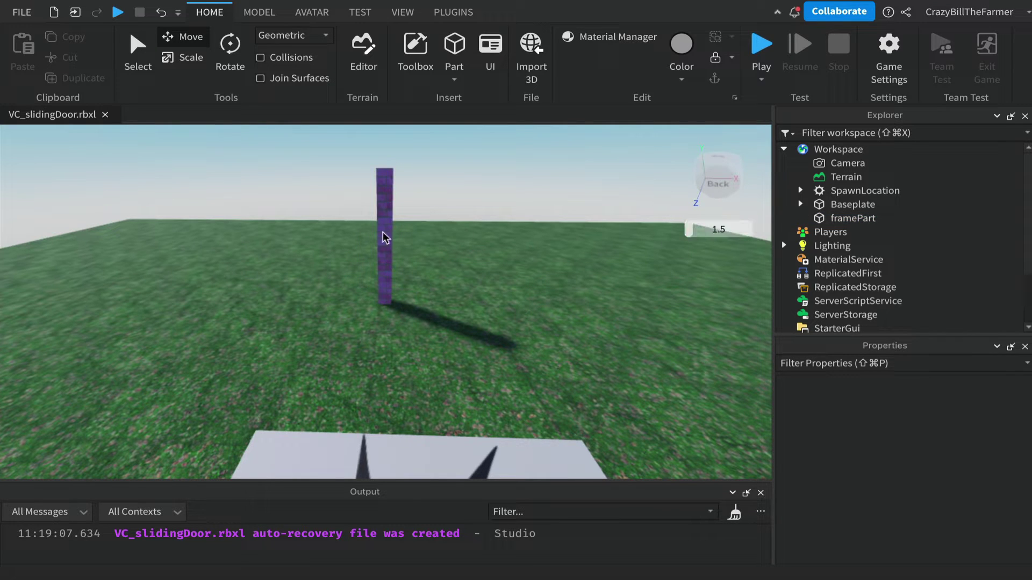
# Duplicate framePart, slide the copy right along X, and rename it doorPart.
pyautogui.click(850, 220)
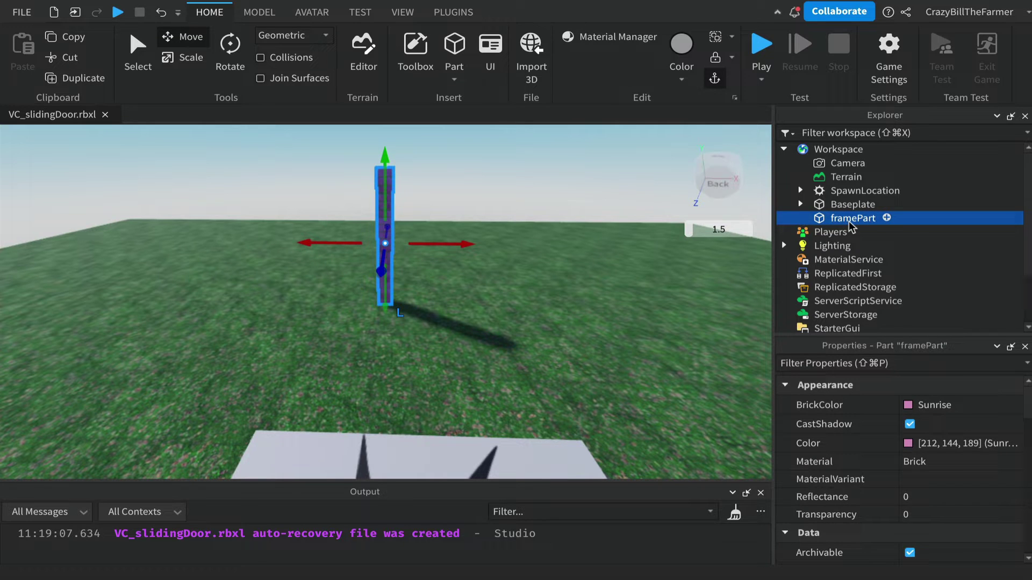
pyautogui.rightClick(850, 224)
pyautogui.click(895, 54)
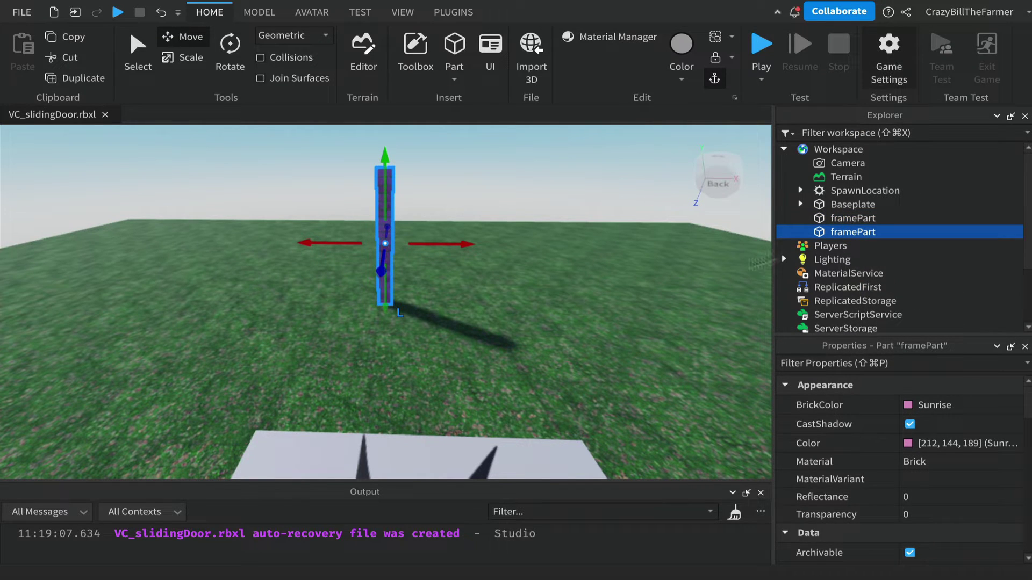
pyautogui.moveTo(452, 245); pyautogui.dragTo(507, 241)
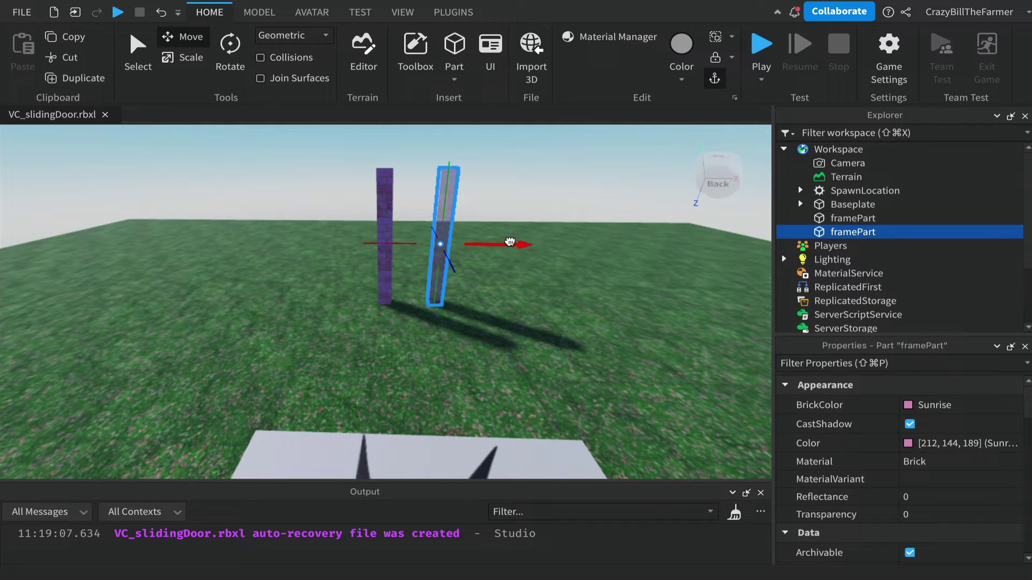
pyautogui.doubleClick(847, 234)
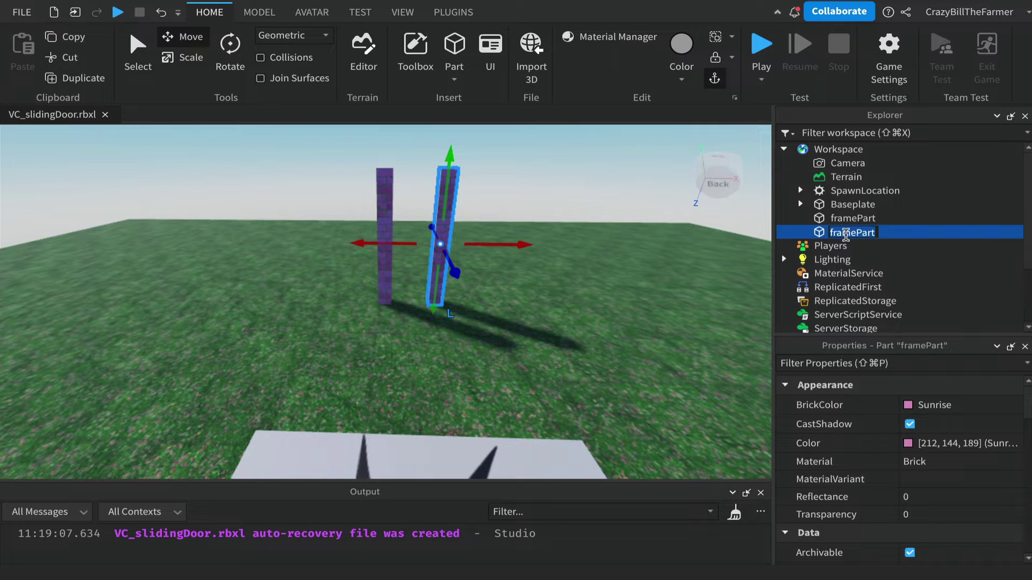
pyautogui.write('doorPart')
pyautogui.press('Return')
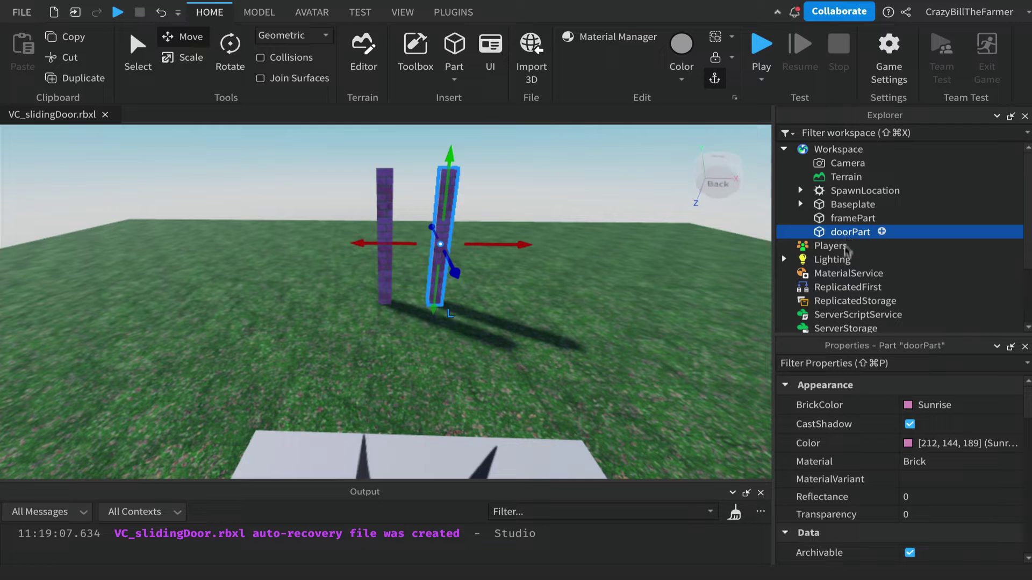
# Give doorPart the grey Fossil colour and DiamondPlate material.
pyautogui.click(907, 406)
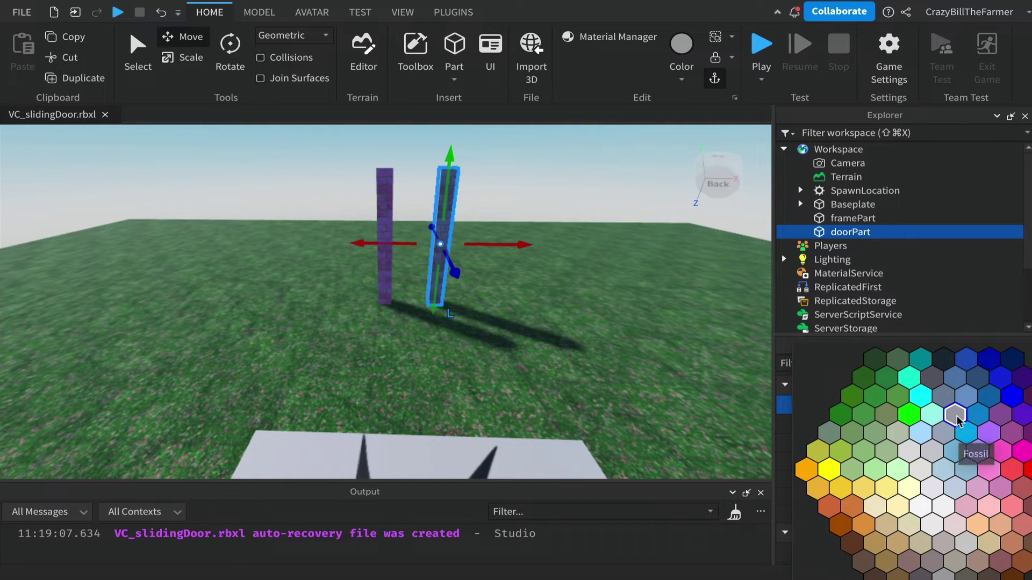
pyautogui.click(956, 417)
pyautogui.click(1002, 462)
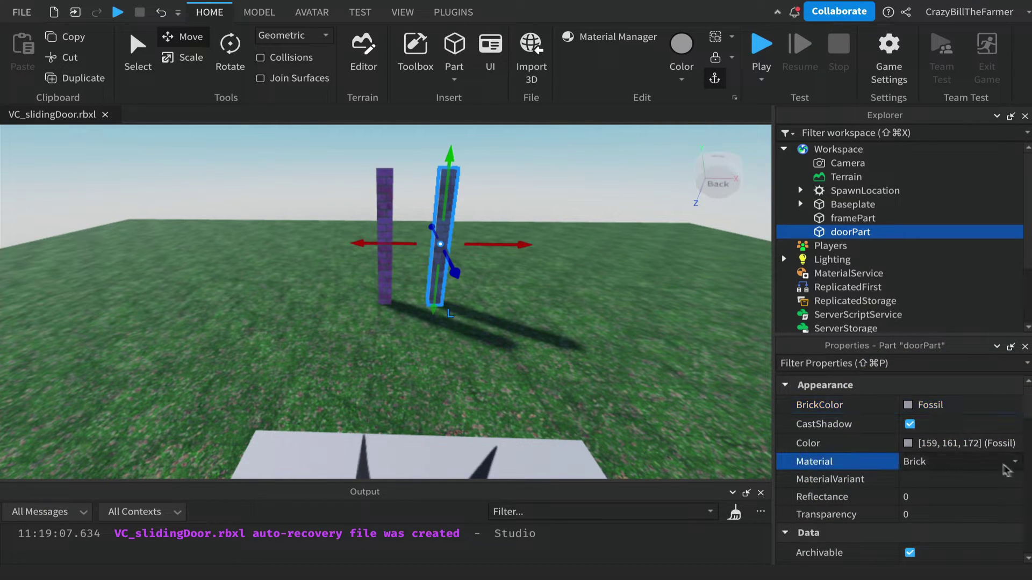
pyautogui.click(1015, 465)
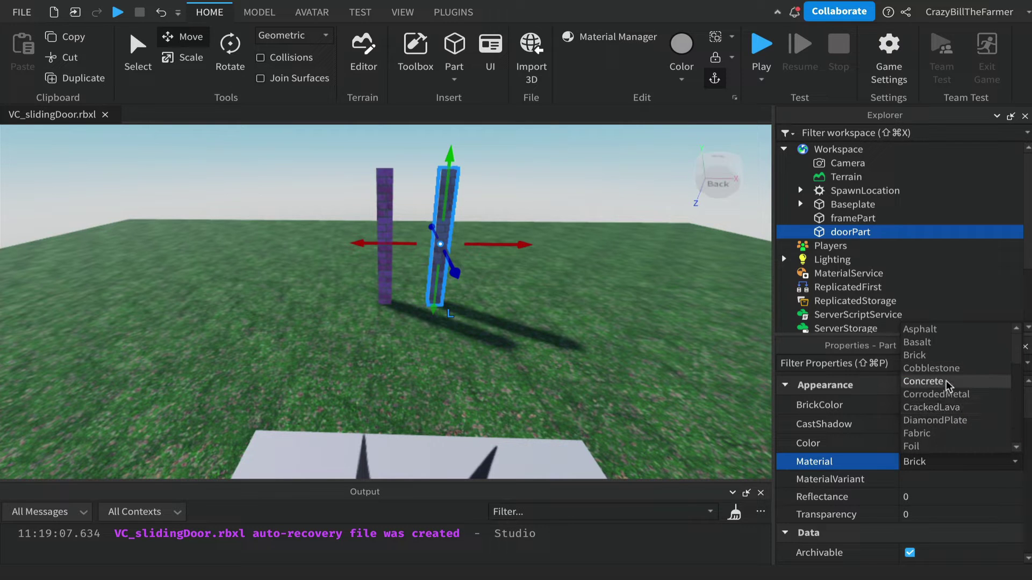
pyautogui.click(948, 421)
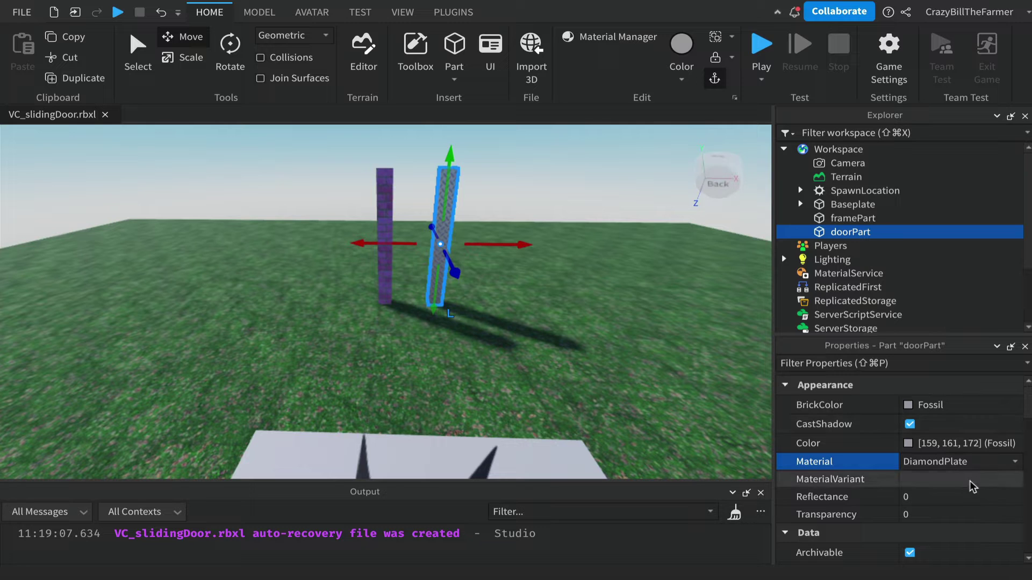
# Widen doorPart by changing its Size to 4, 10, 1.
pyautogui.scroll(-3, 973, 487)
pyautogui.scroll(-3, 970, 486)
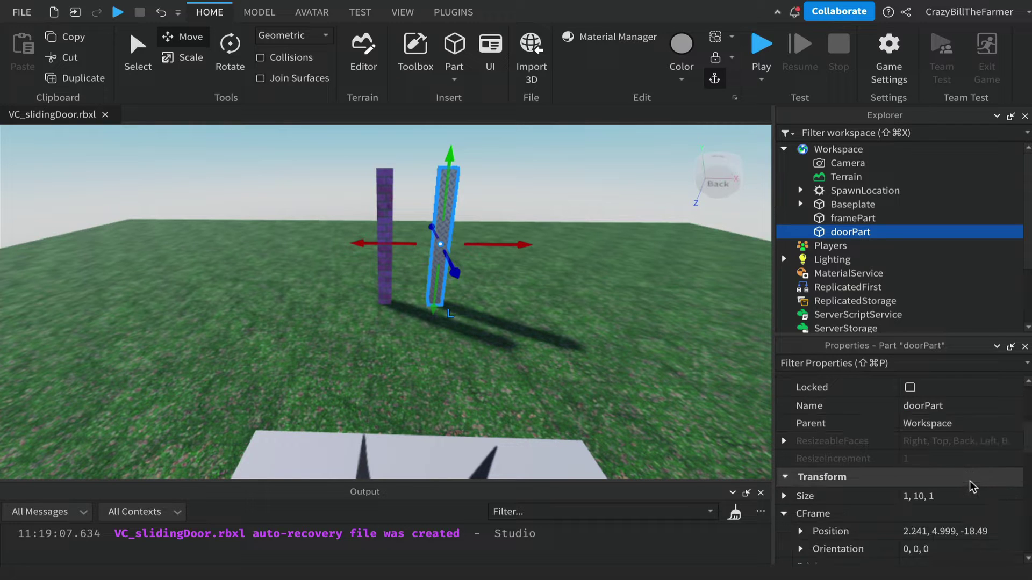
pyautogui.click(906, 446)
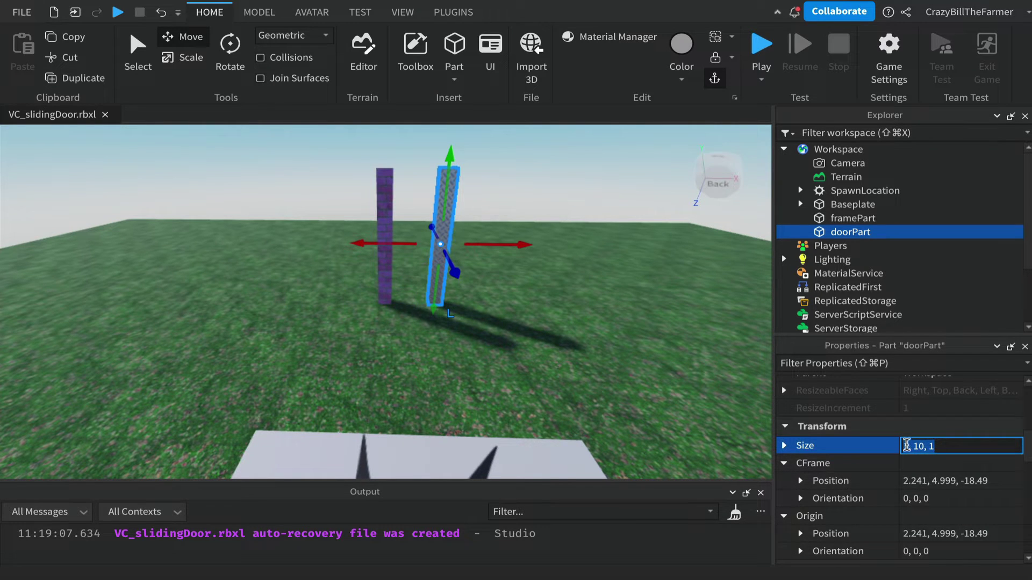
pyautogui.click(907, 446)
pyautogui.press('BackSpace')
pyautogui.write('4')
pyautogui.press('Return')
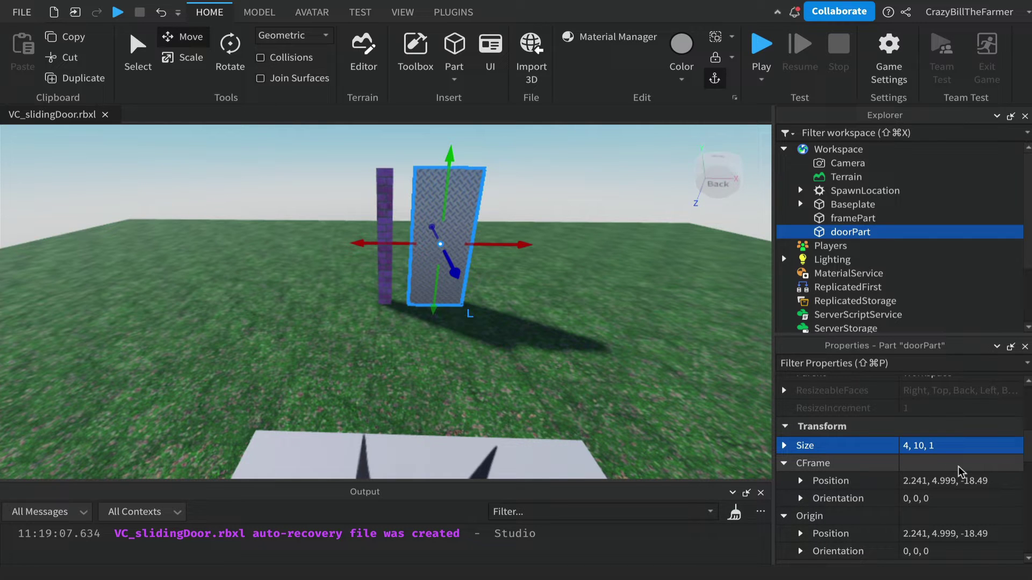
# Untick Anchored on doorPart so it can slide.
pyautogui.scroll(-5, 961, 473)
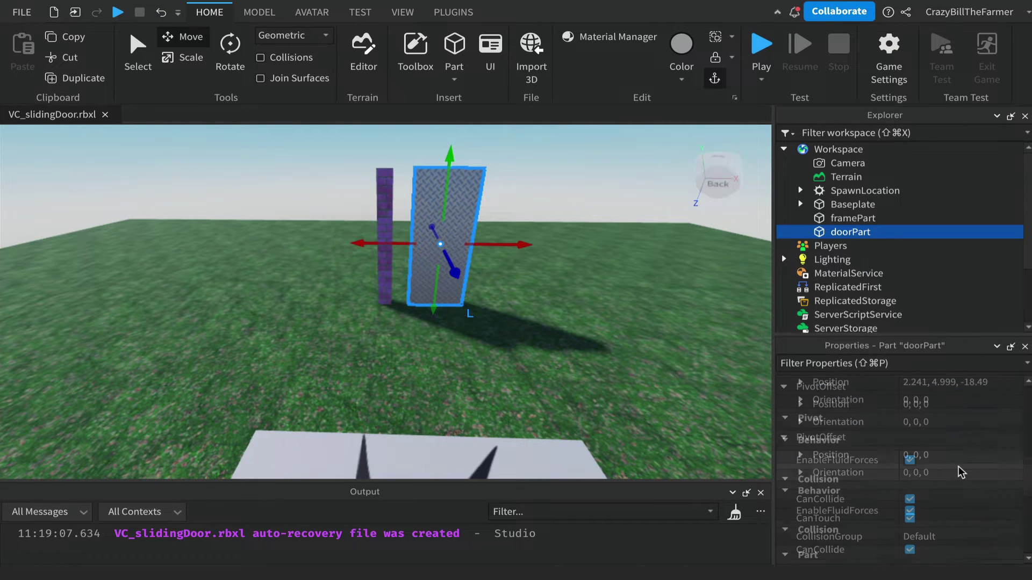
pyautogui.scroll(-4, 961, 471)
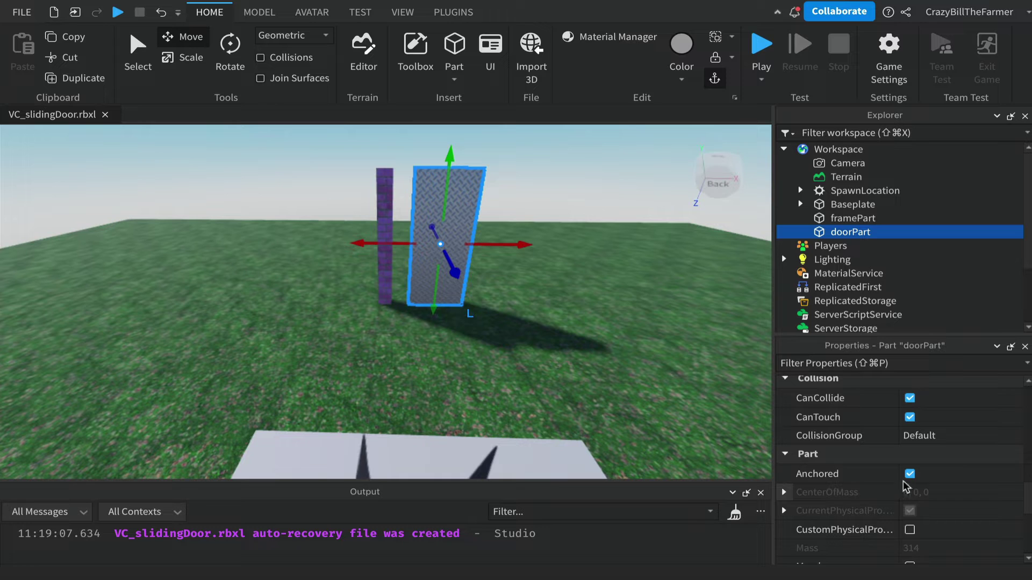
pyautogui.click(909, 474)
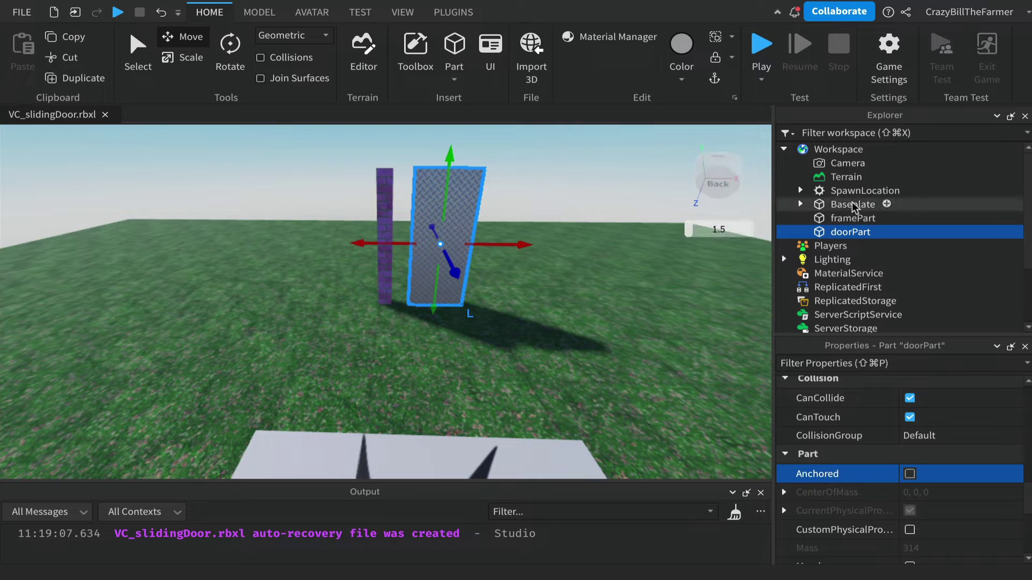
# Insert an Attachment into framePart and rename it Attachment0.
pyautogui.click(849, 219)
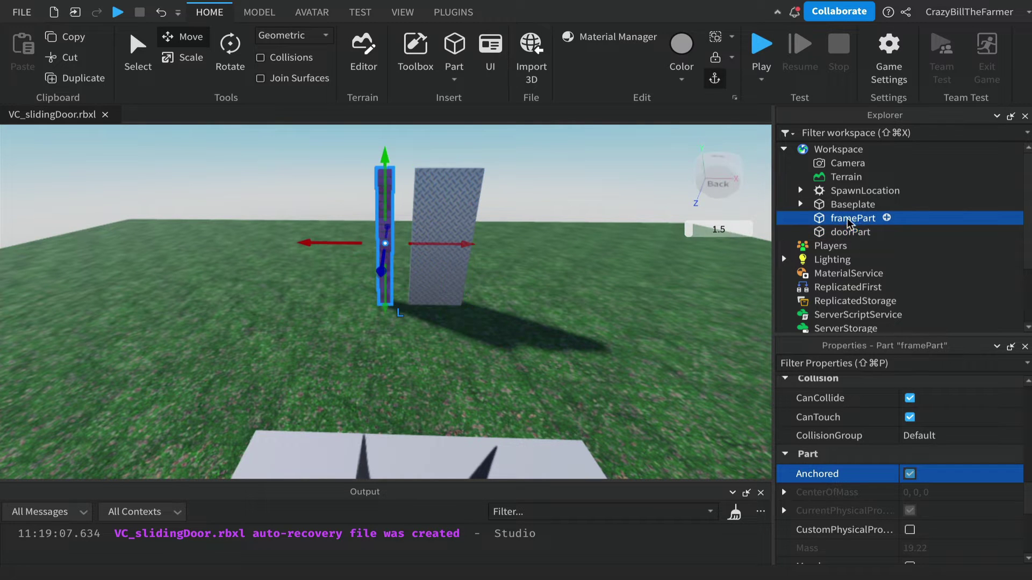
pyautogui.click(886, 218)
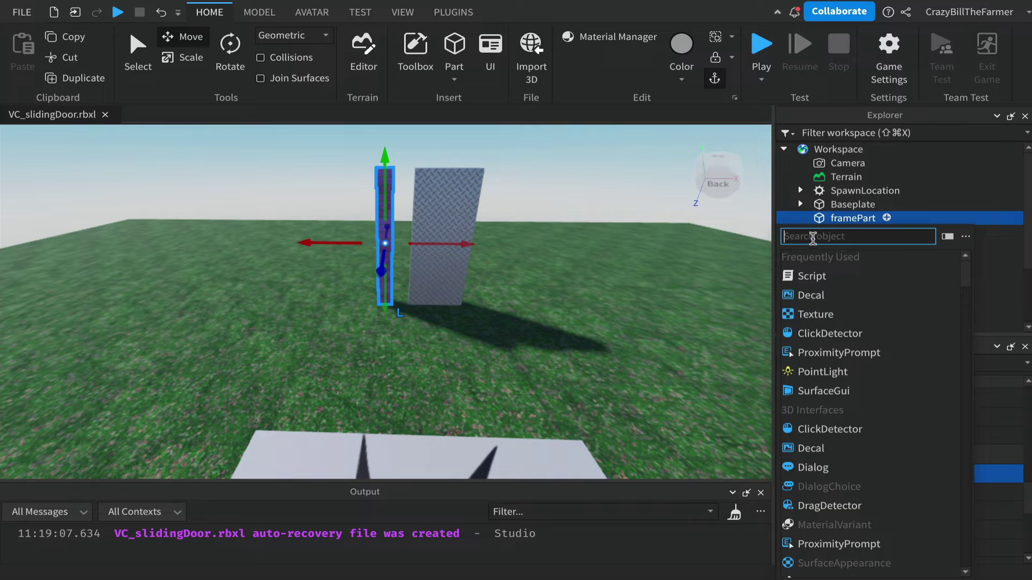
pyautogui.write('att')
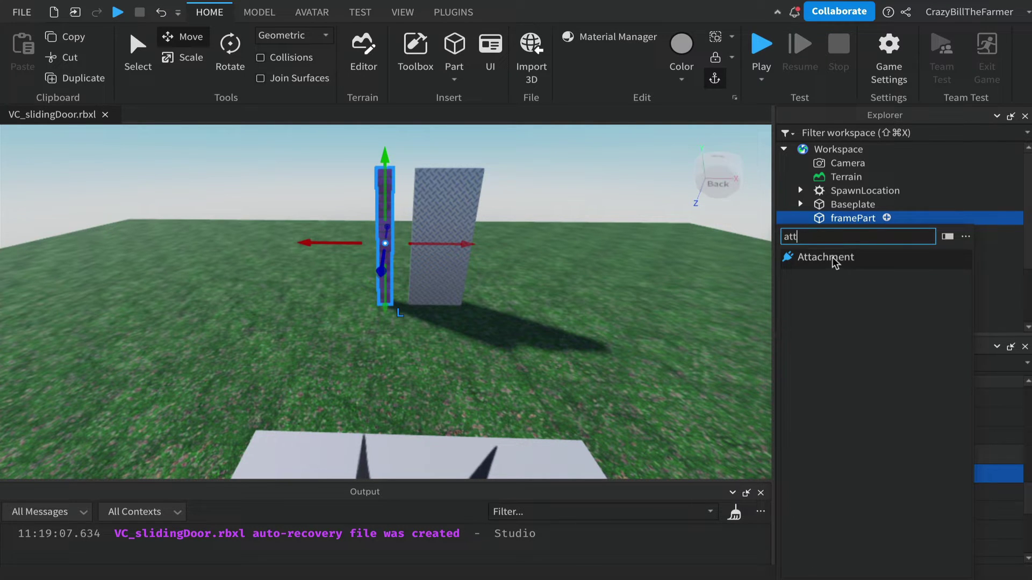
pyautogui.click(832, 257)
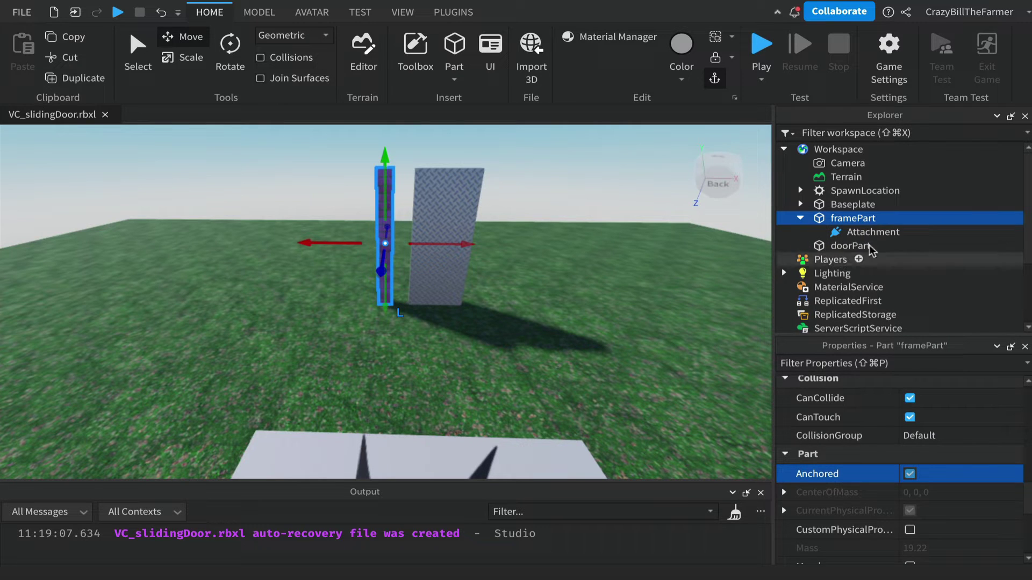
pyautogui.click(887, 236)
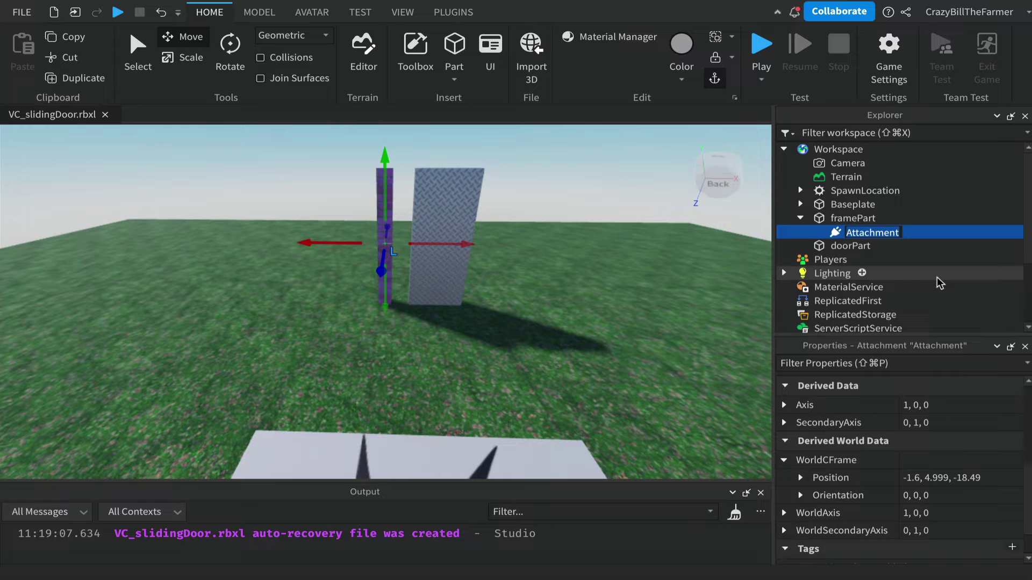
pyautogui.click(898, 233)
pyautogui.click(900, 233)
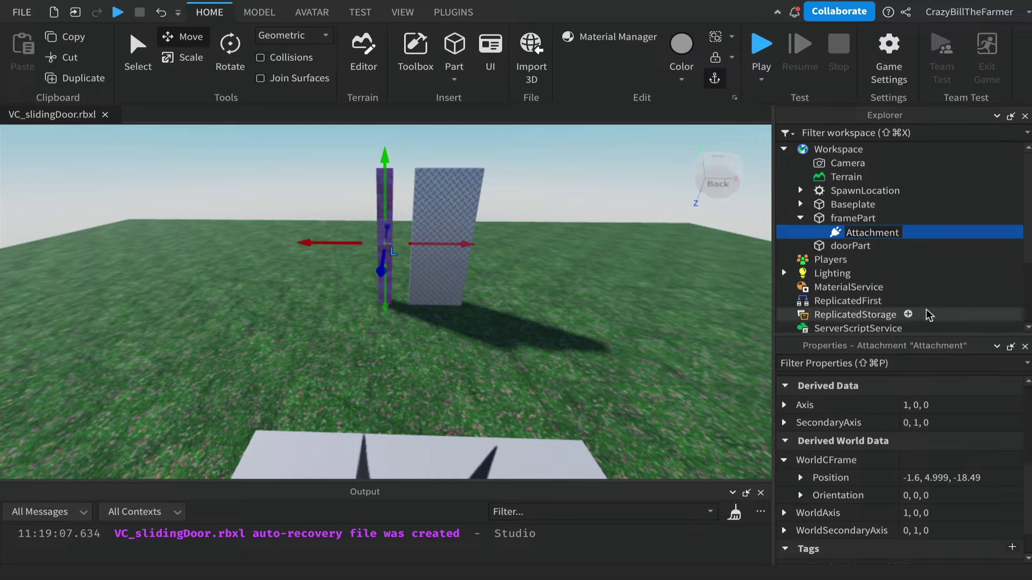
pyautogui.write('0')
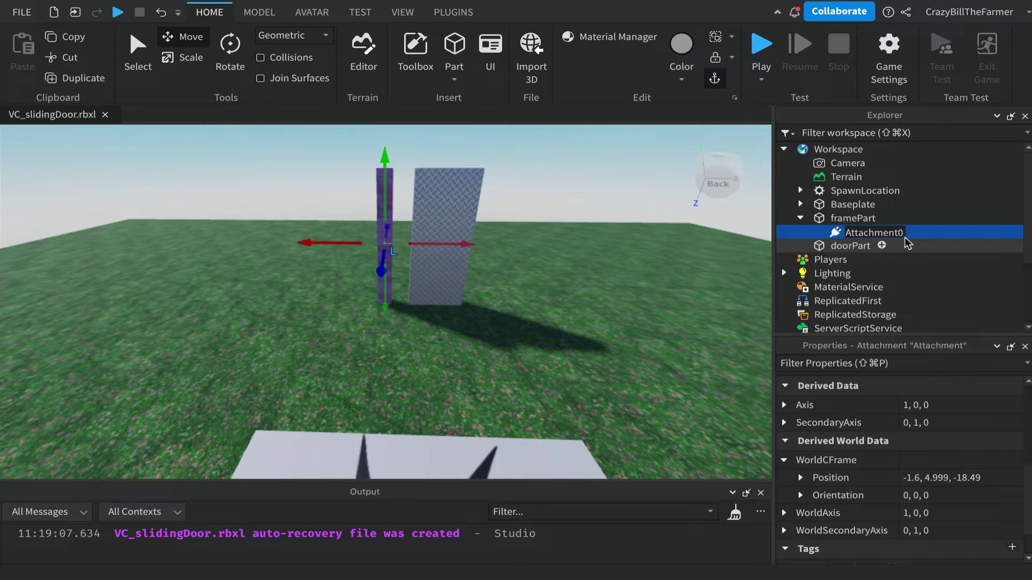
pyautogui.press('Return')
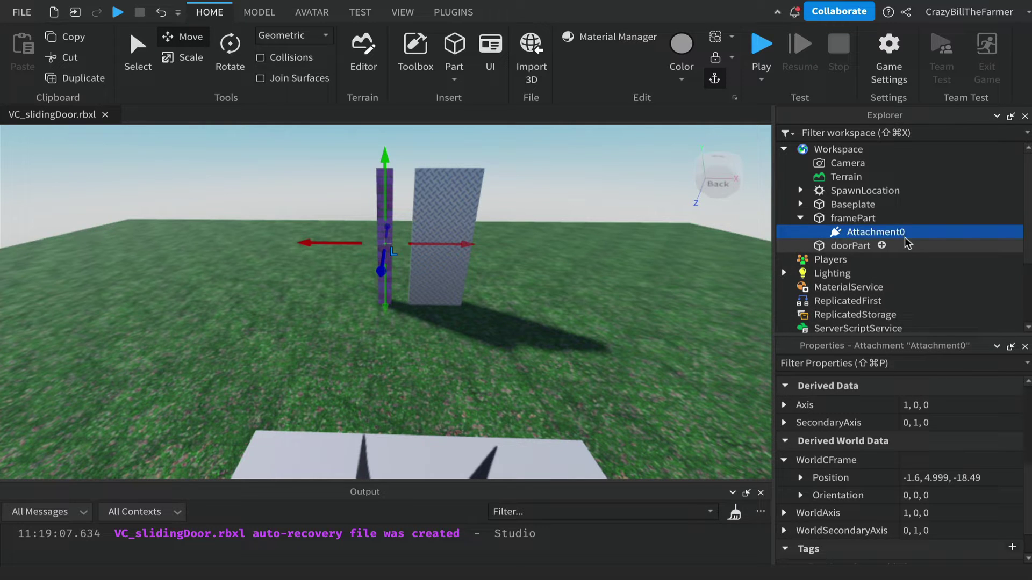
# Insert an Attachment into doorPart, rename it Attachment1, then reselect Attachment0.
pyautogui.click(849, 247)
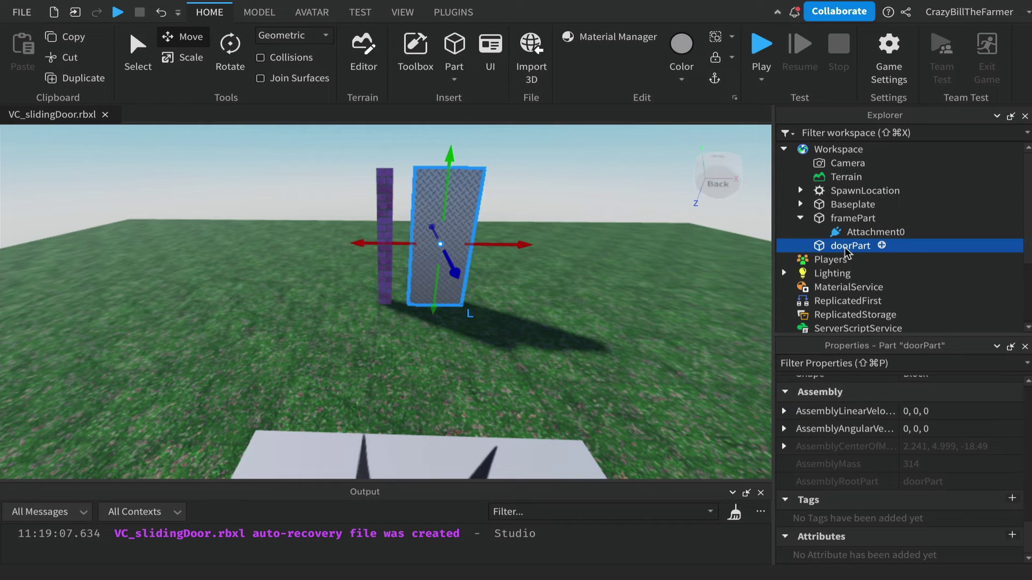
pyautogui.click(880, 246)
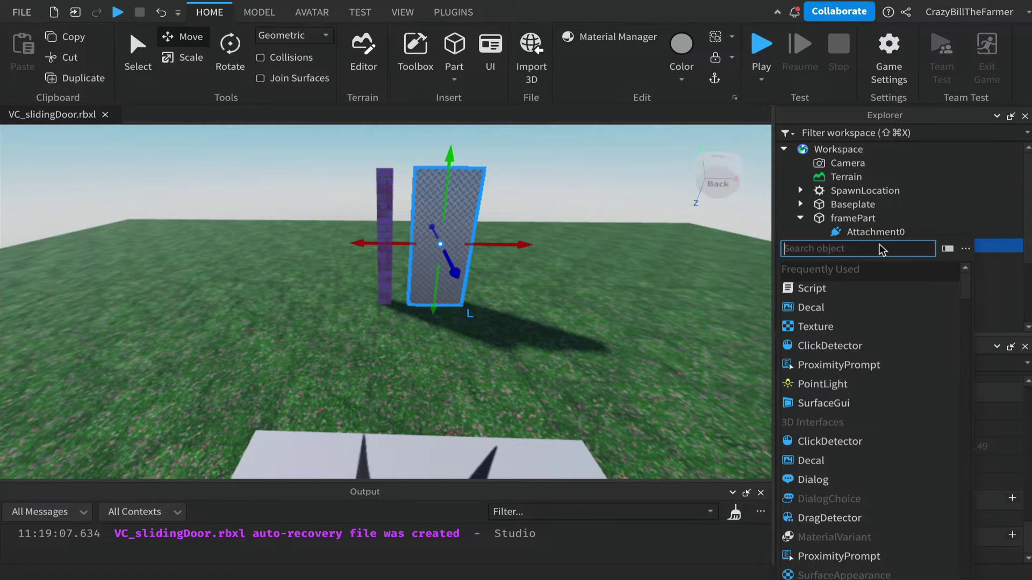
pyautogui.write('att')
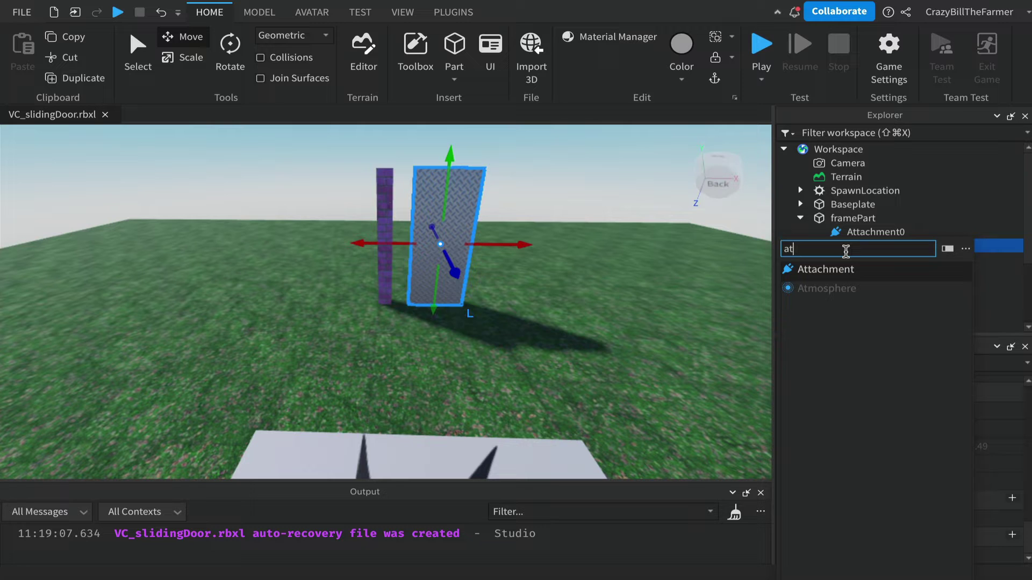
pyautogui.click(831, 269)
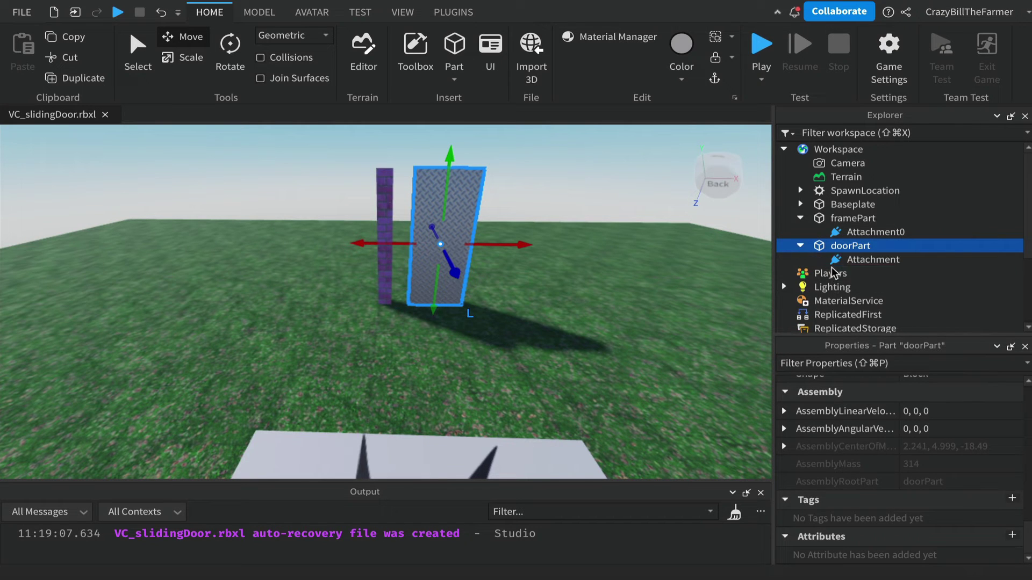
pyautogui.doubleClick(899, 262)
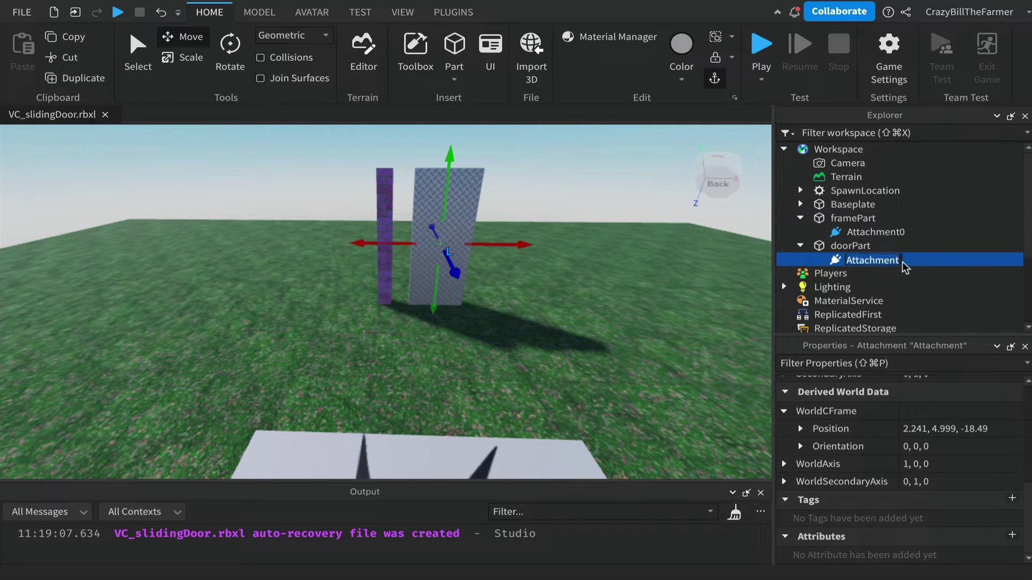
pyautogui.write('1')
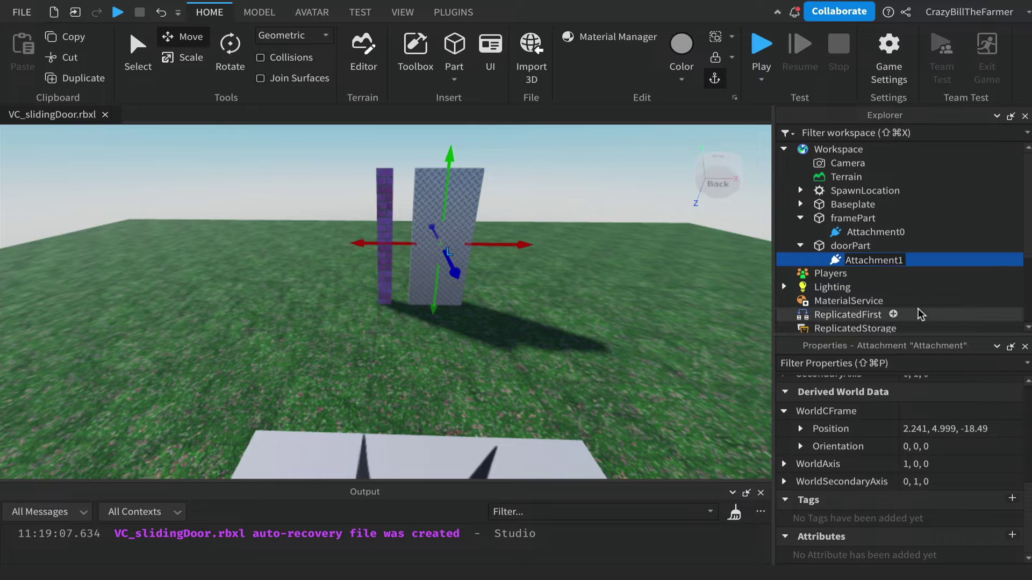
pyautogui.press('Return')
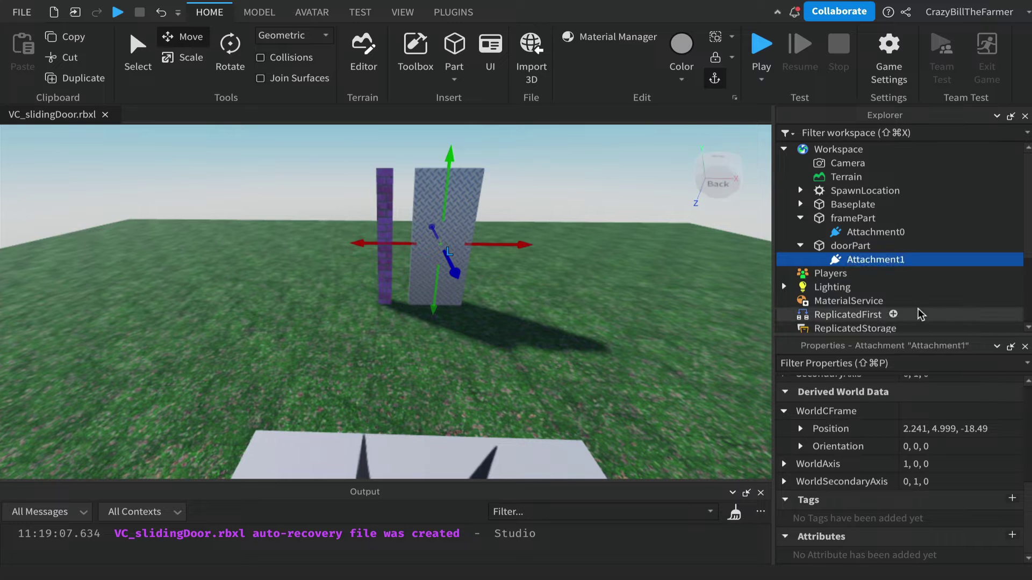
pyautogui.click(867, 235)
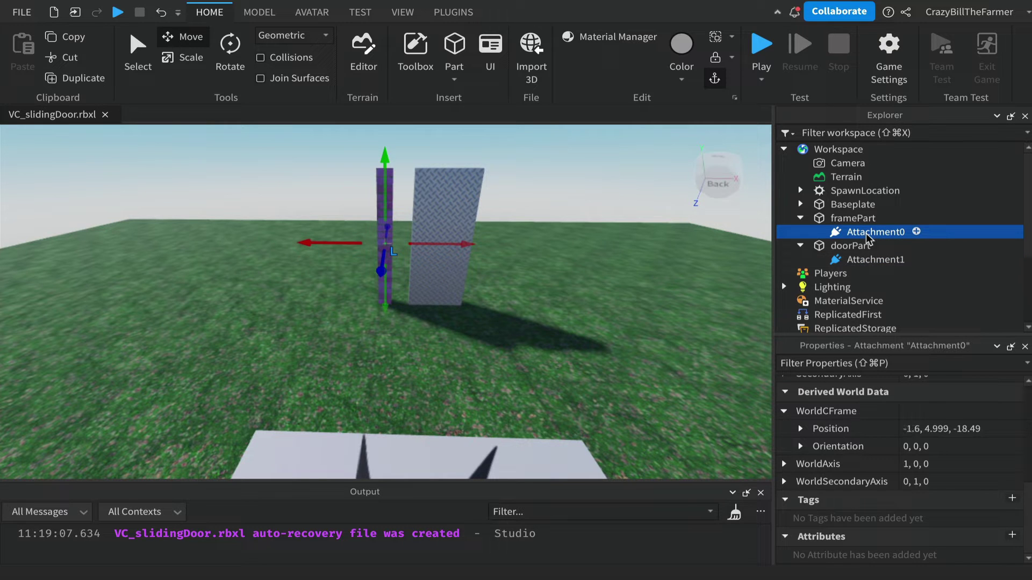
# Tick Visible for Attachment0 and Attachment1, then reselect framePart.
pyautogui.scroll(5, 932, 407)
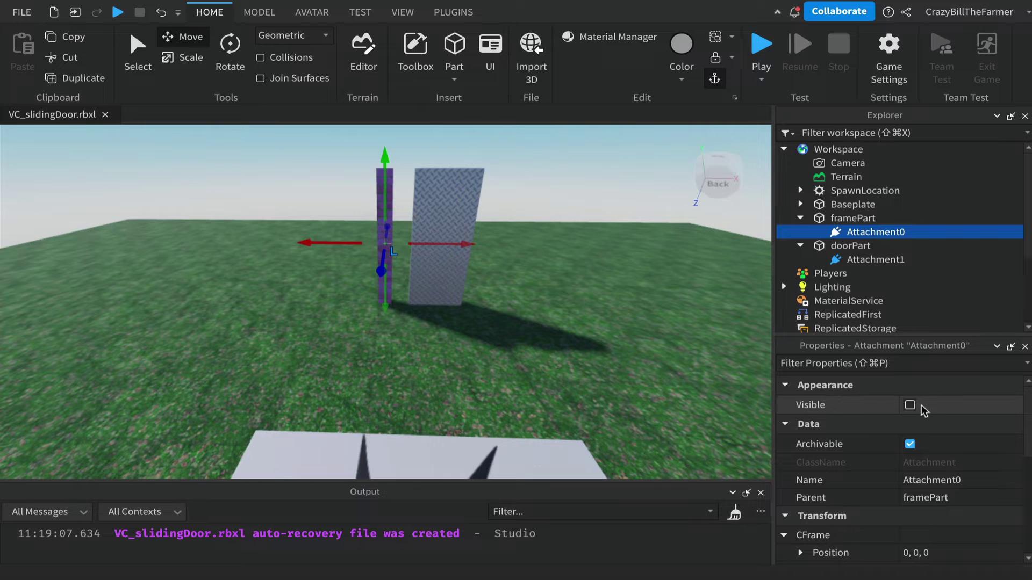
pyautogui.click(910, 406)
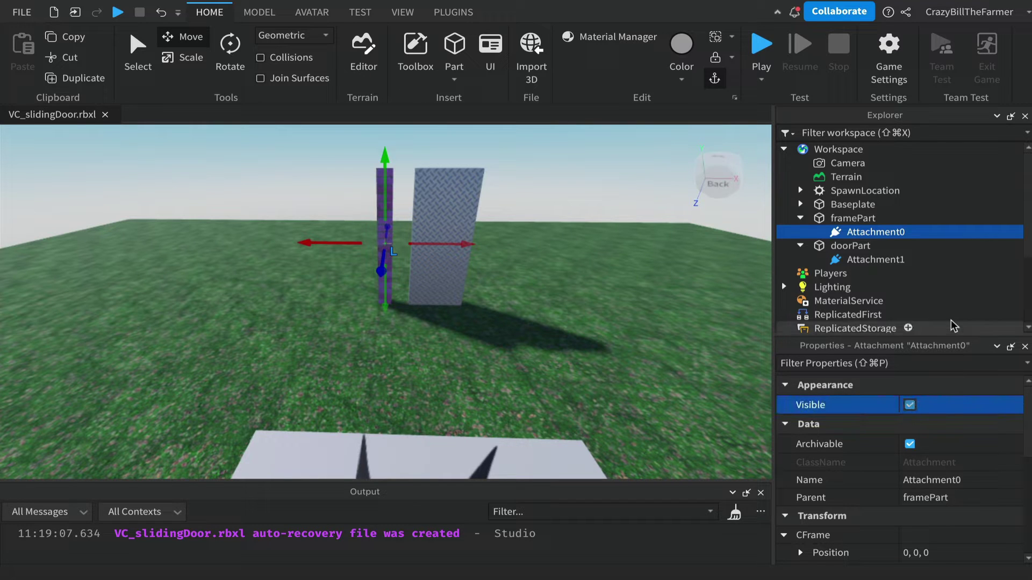
pyautogui.click(860, 262)
pyautogui.click(910, 406)
pyautogui.click(910, 406)
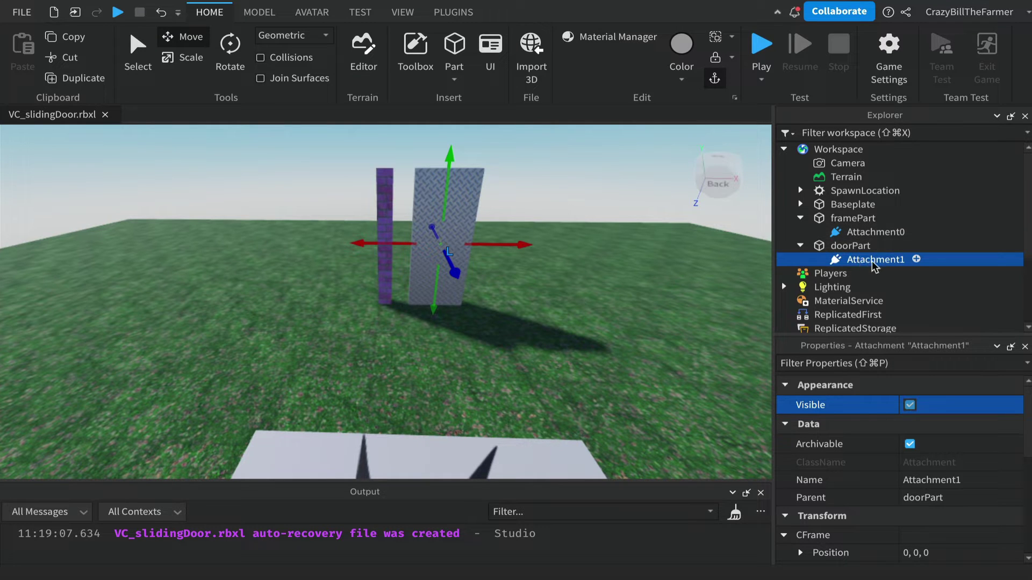
pyautogui.click(852, 220)
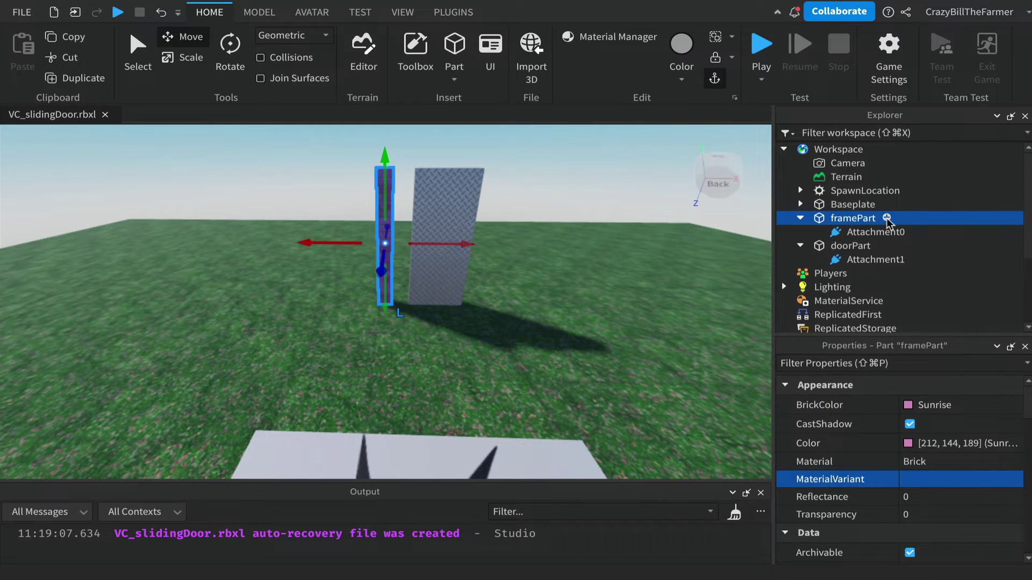
# Insert a PrismaticConstraint into framePart via the 'pri' search and select it.
pyautogui.click(887, 218)
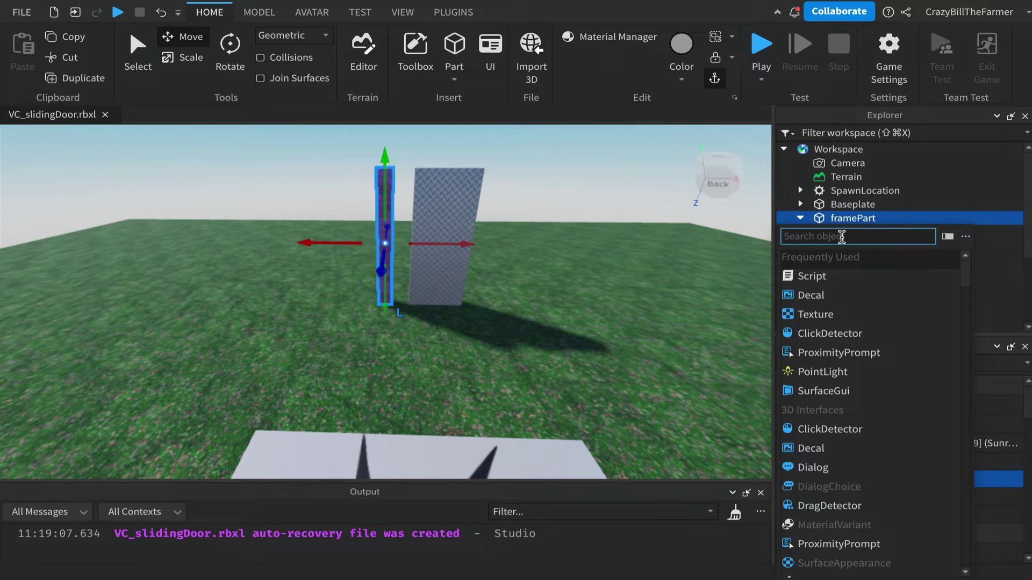
pyautogui.write('pri')
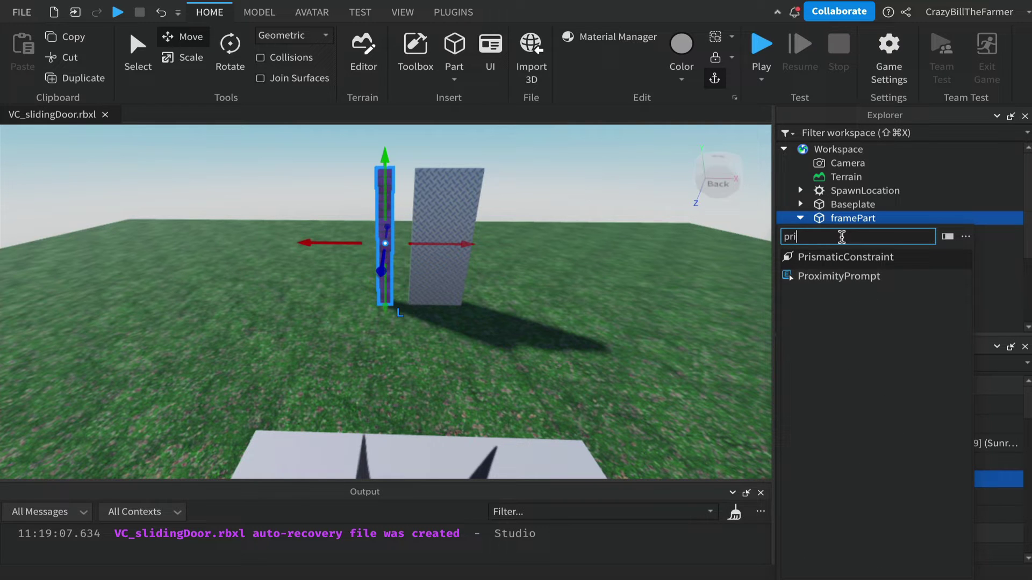
pyautogui.click(824, 259)
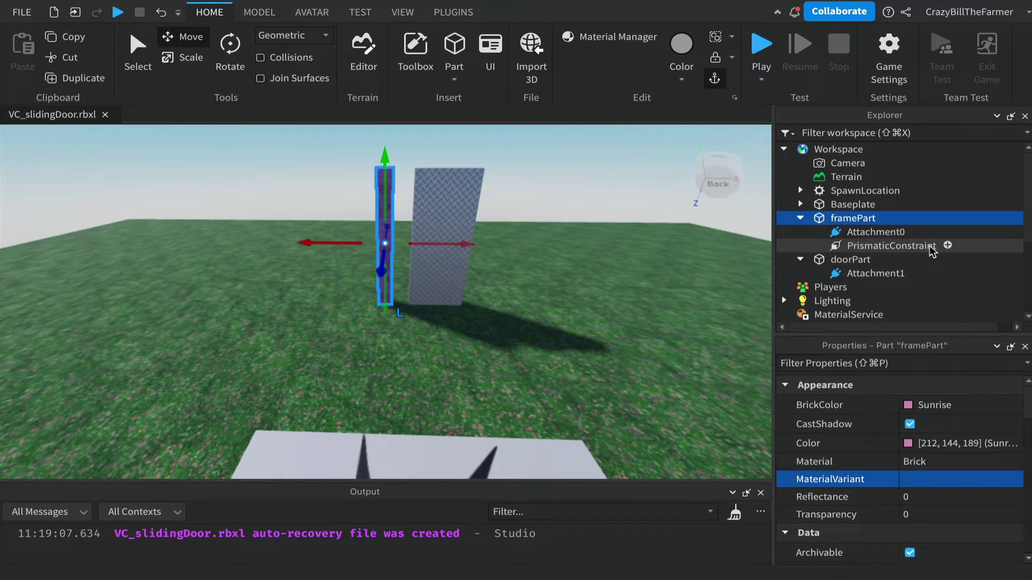
pyautogui.click(863, 247)
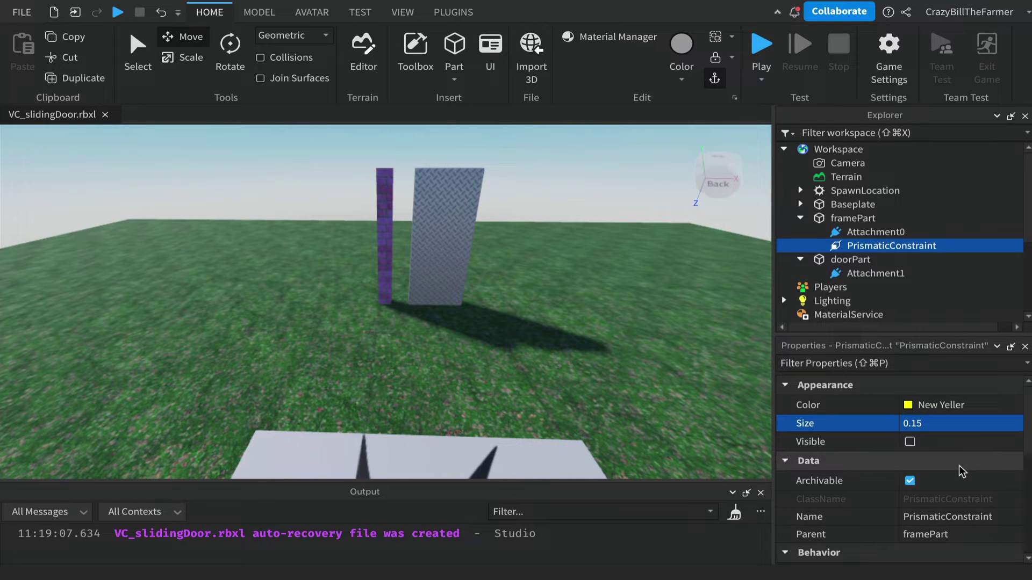
# Turn on the PrismaticConstraint's Visible property and bring its Attachments section into view.
pyautogui.click(910, 442)
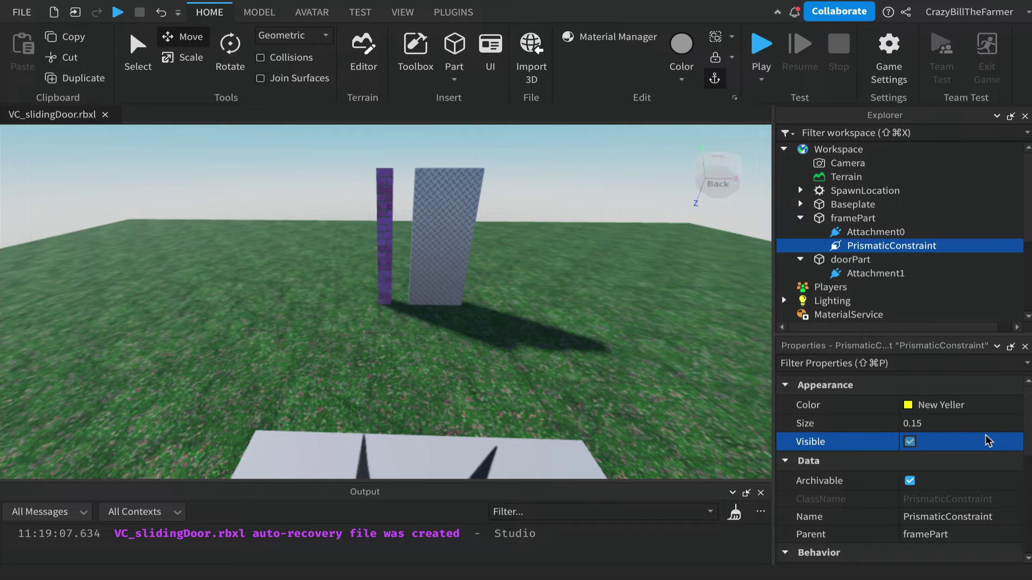
pyautogui.scroll(-1, 986, 441)
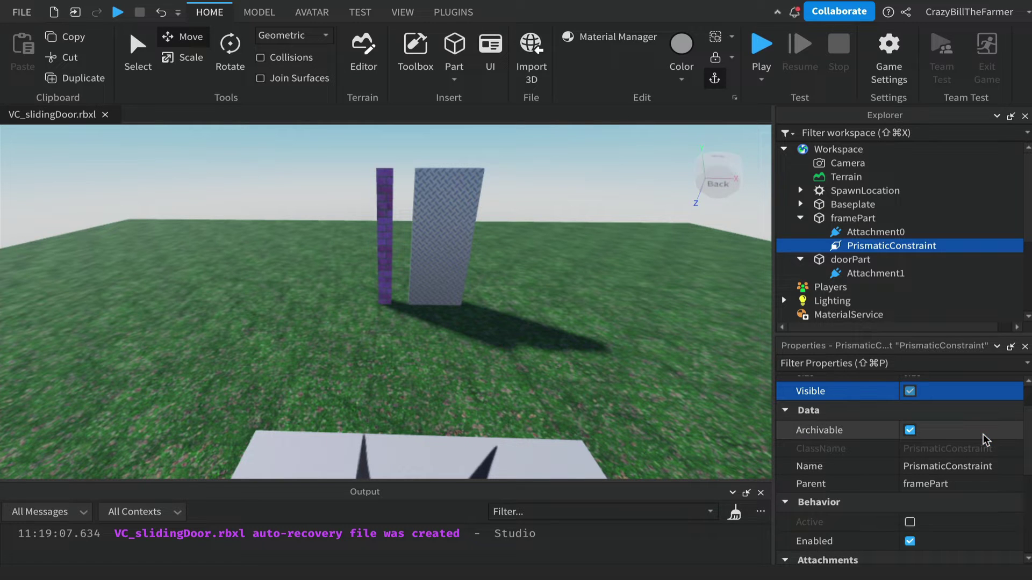
pyautogui.scroll(-1, 983, 438)
pyautogui.scroll(-1, 983, 438)
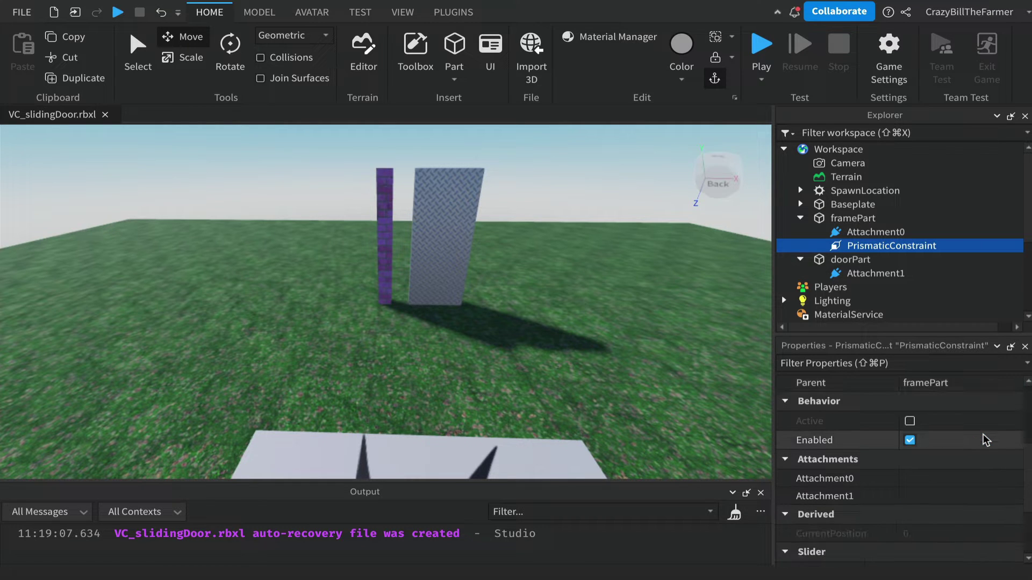
pyautogui.scroll(-1, 982, 440)
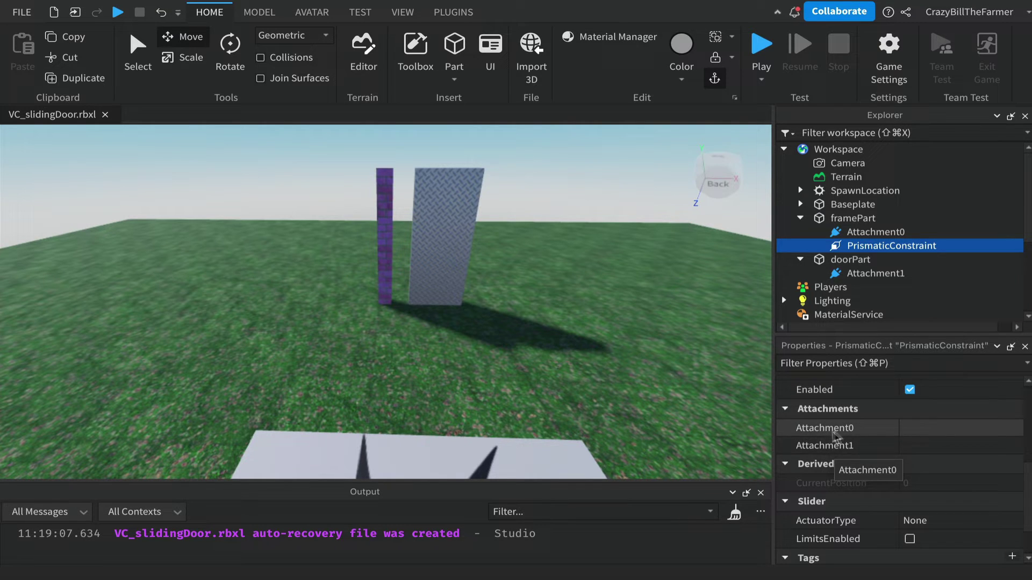
# Set the constraint's Attachment0 to framePart's Attachment0 and Attachment1 to doorPart's Attachment1.
pyautogui.click(932, 428)
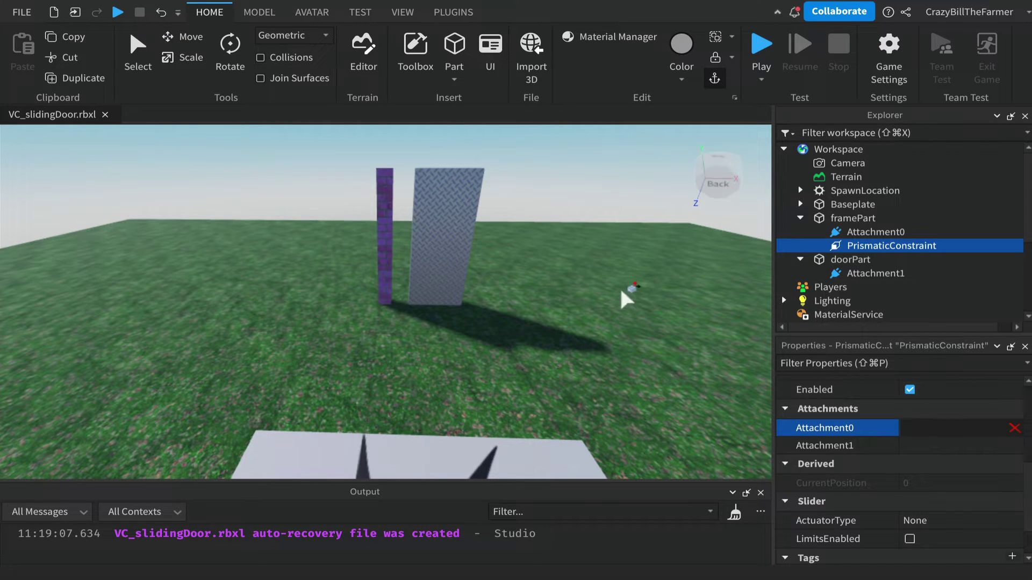
pyautogui.click(871, 232)
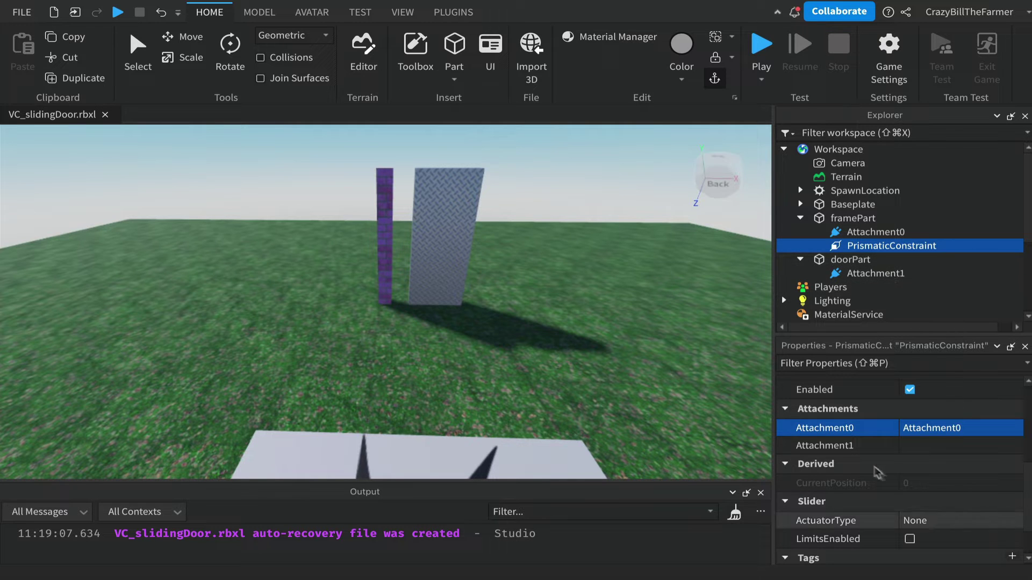
pyautogui.click(943, 446)
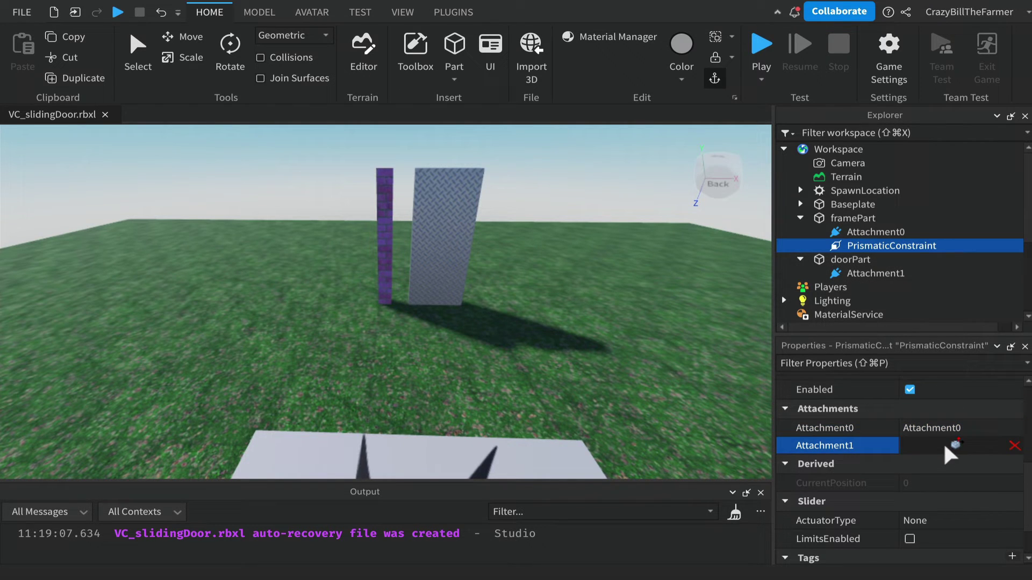
pyautogui.click(871, 275)
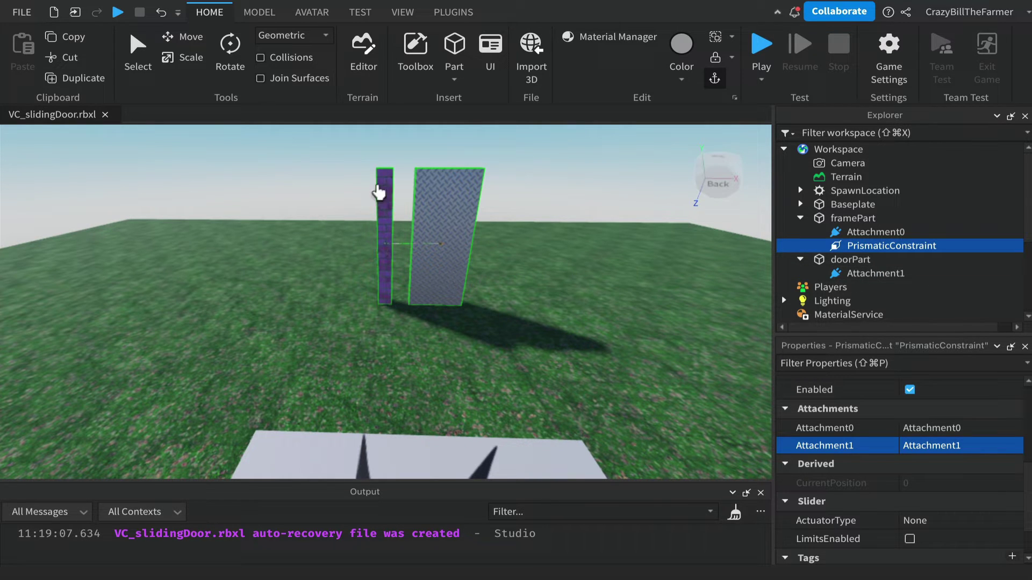
pyautogui.moveTo(527, 281); pyautogui.dragTo(527, 281, button='right')
pyautogui.scroll(8, 526, 281)
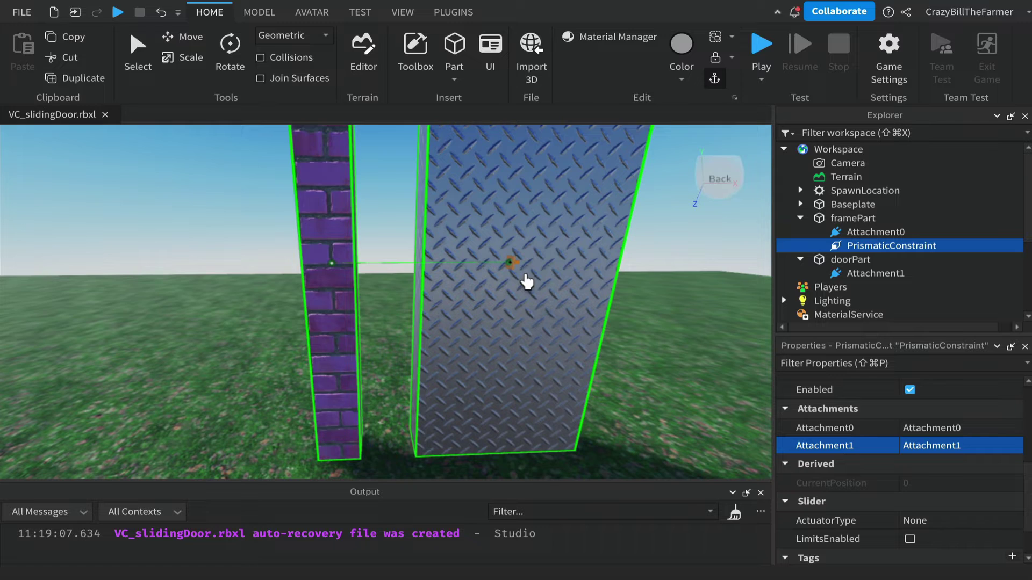
pyautogui.scroll(-8, 527, 282)
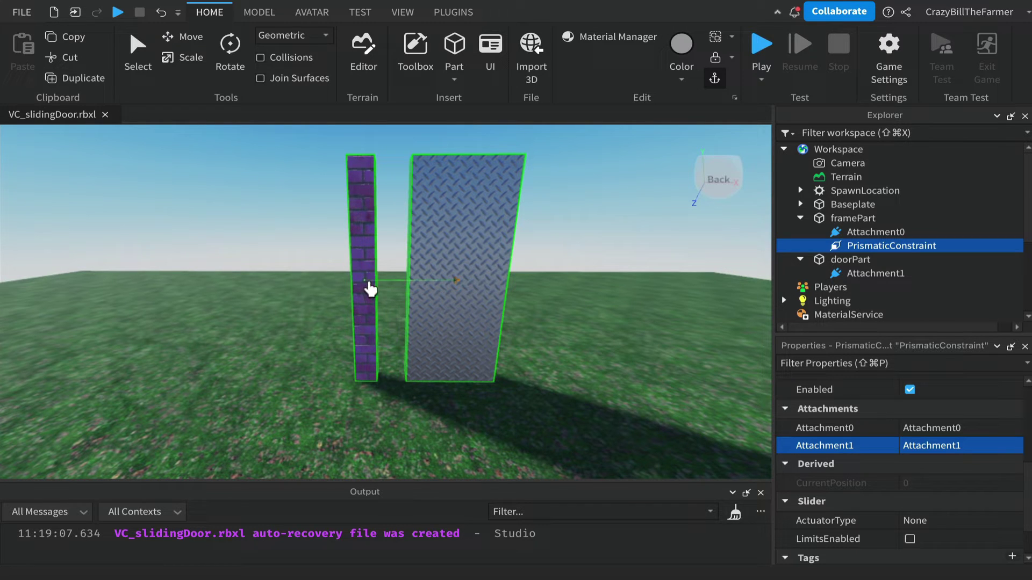
pyautogui.click(860, 232)
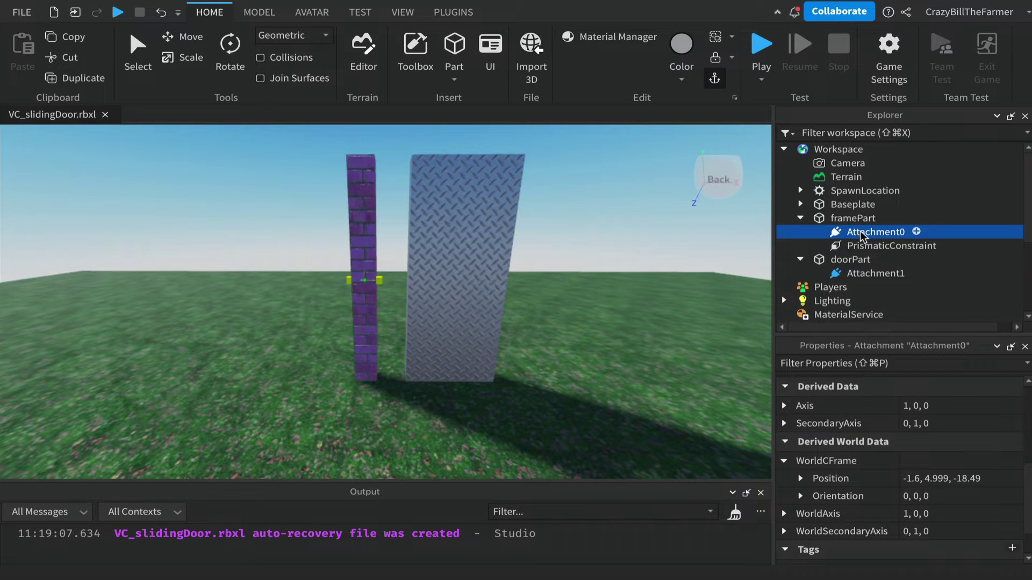
# Select Attachment0 and Attachment1 together and move them down to the base of the post and door.
pyautogui.keyDown('super'); pyautogui.click(864, 274); pyautogui.keyUp('super')
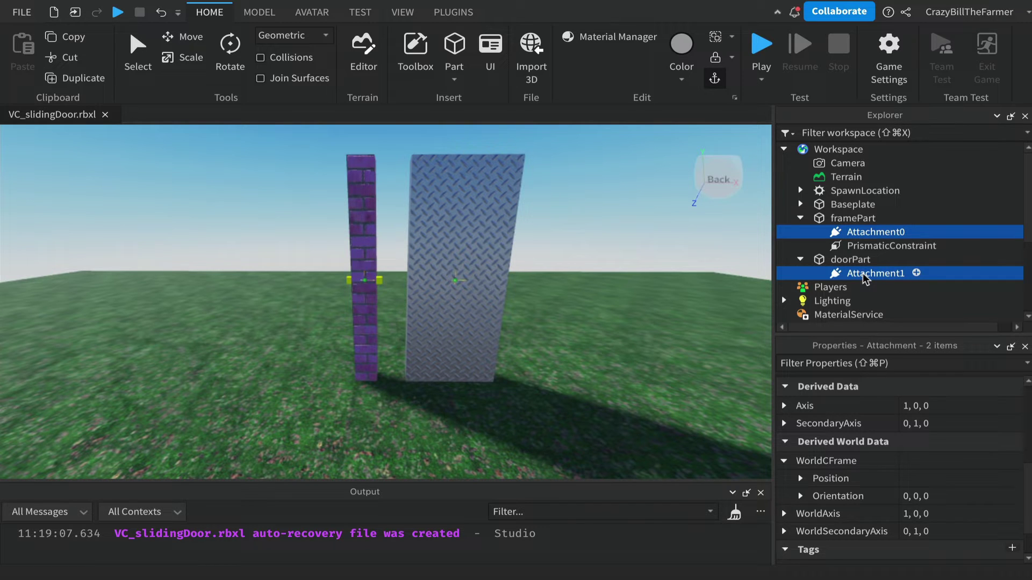
pyautogui.click(186, 39)
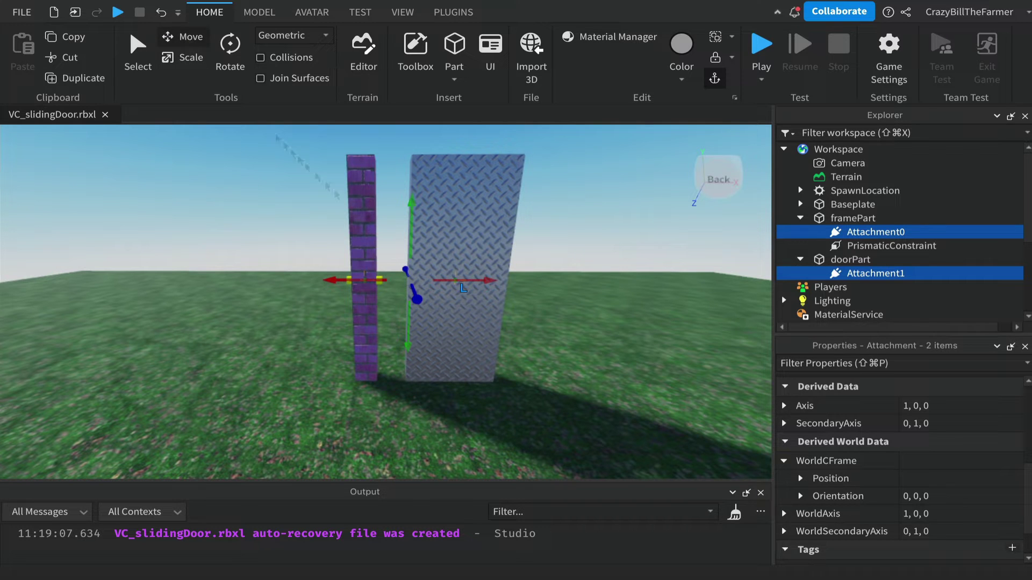
pyautogui.moveTo(412, 245); pyautogui.dragTo(404, 325)
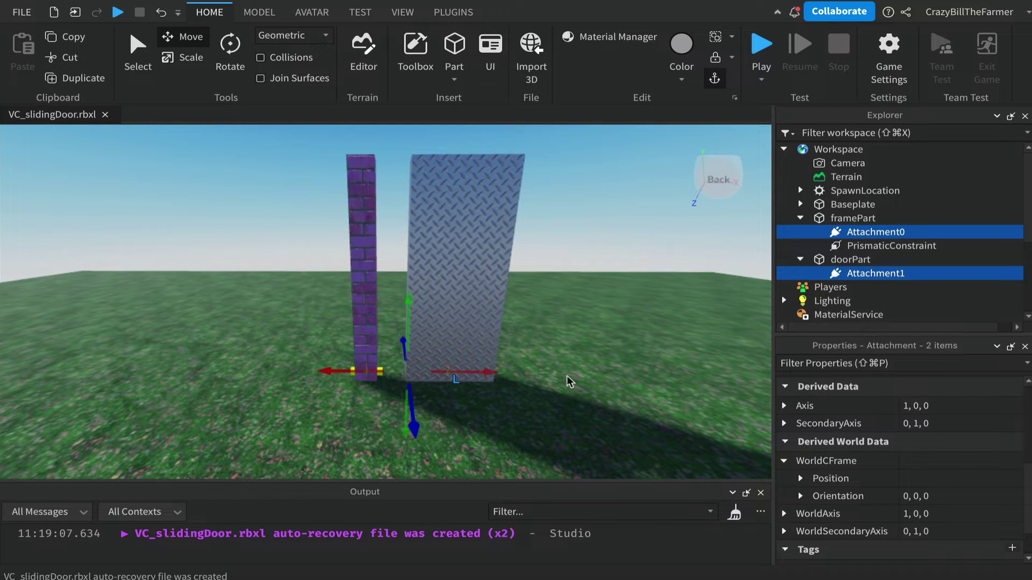
pyautogui.click(550, 360)
pyautogui.moveTo(551, 360); pyautogui.dragTo(553, 357, button='right')
# Nudge Attachment0 slightly lower, then slide Attachment1 left to local position -1.89, -4.745, 0.
pyautogui.press('w')
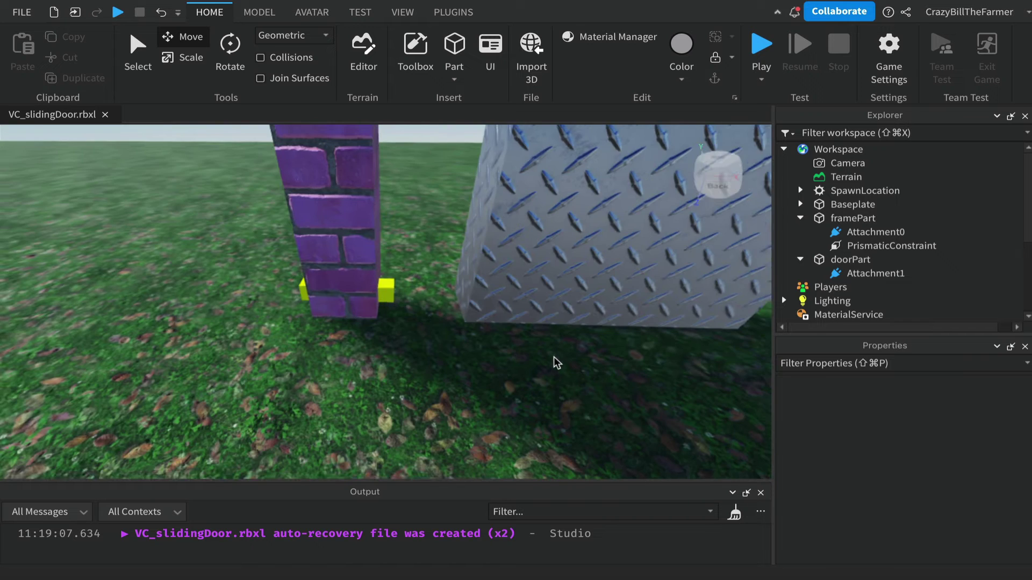
pyautogui.press('s')
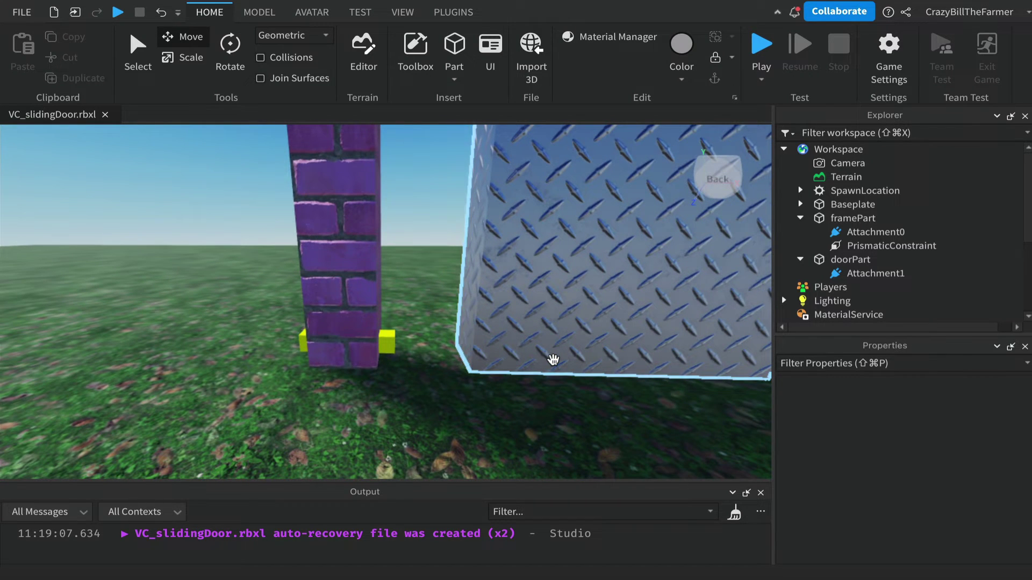
pyautogui.scroll(2, 553, 359)
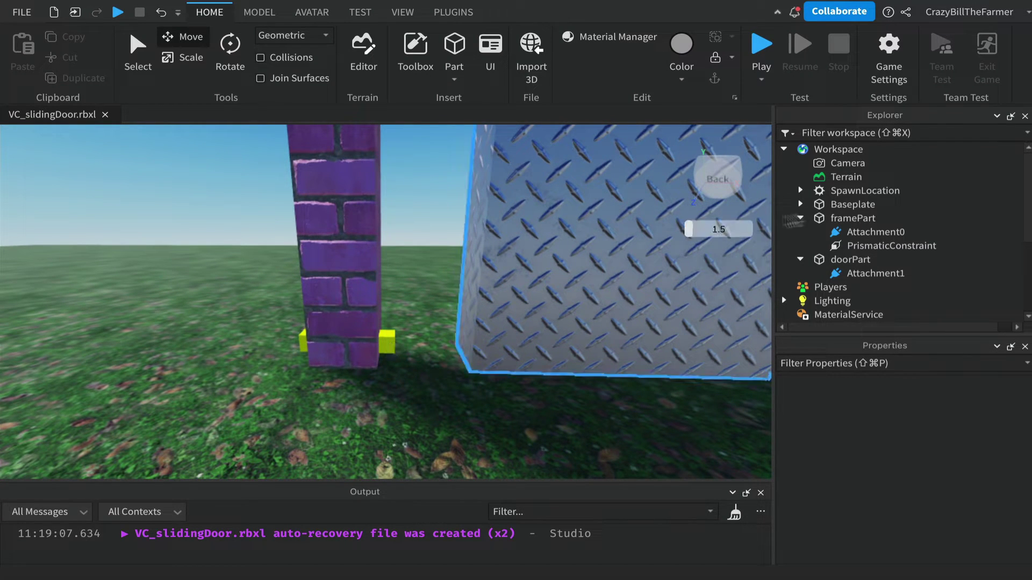
pyautogui.click(862, 233)
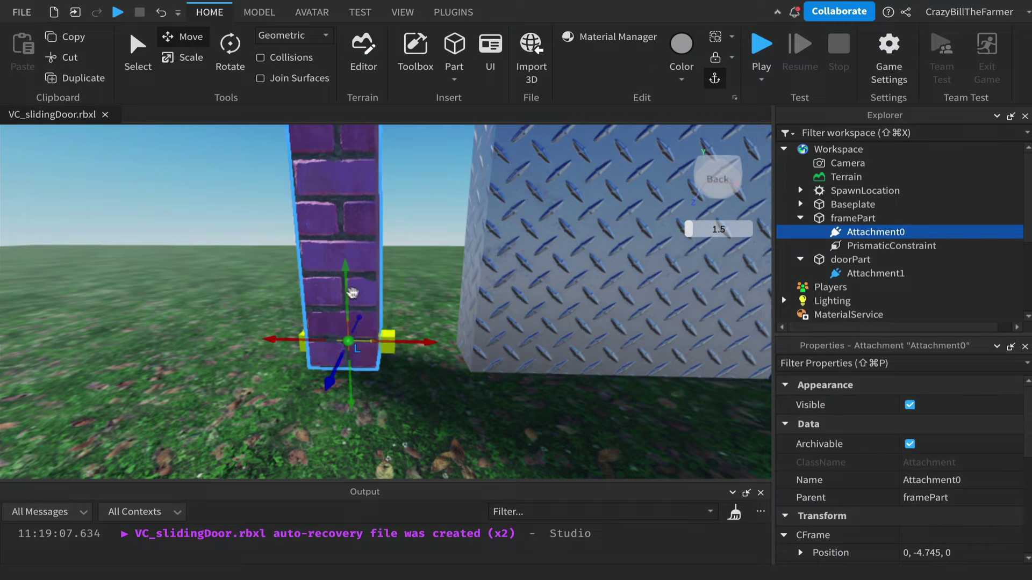
pyautogui.moveTo(349, 294); pyautogui.dragTo(350, 295)
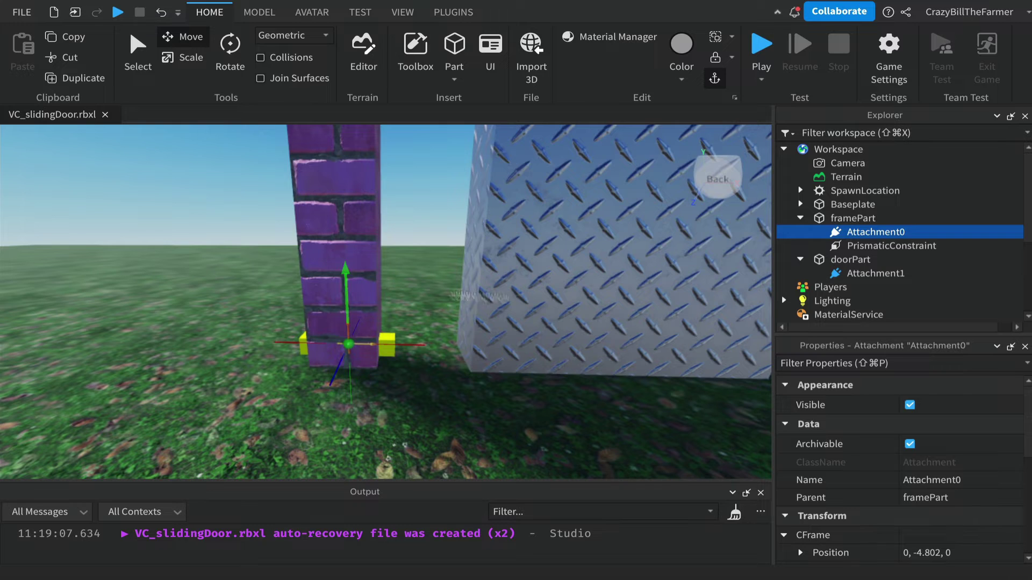
pyautogui.click(594, 346)
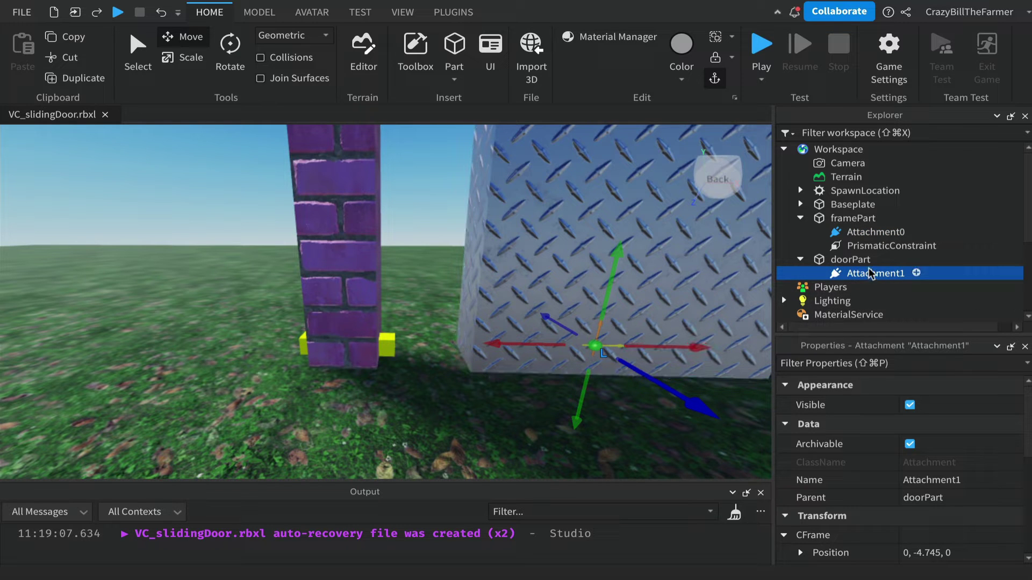
pyautogui.moveTo(698, 346); pyautogui.dragTo(555, 356)
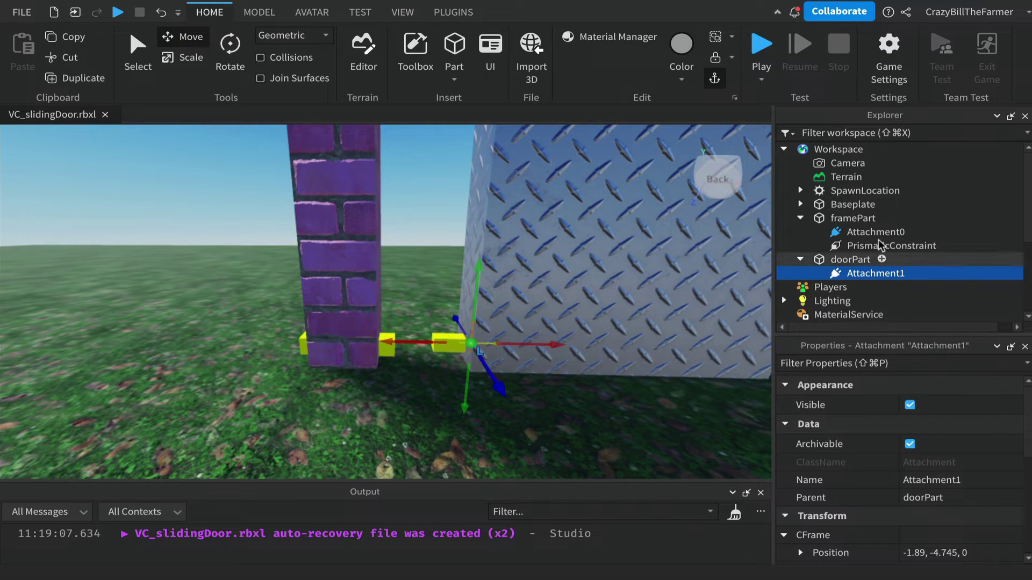